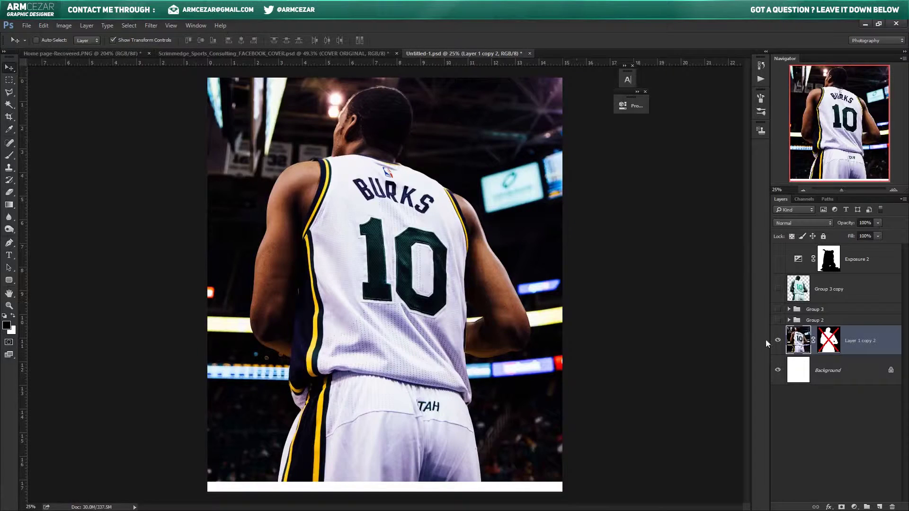
Step: Bring up the layer mask options on Layer 1 copy 2 to enable its mask
right_click(829, 340)
Step: Re-enable the player mask and swap the original colours for the teal-and-grey Group 2 version
left_click(833, 344)
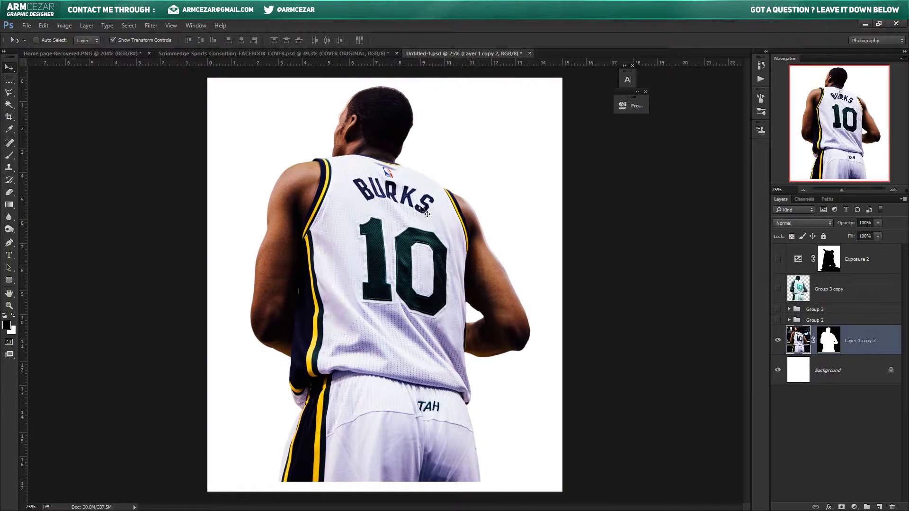
left_click(777, 341)
left_click(778, 320)
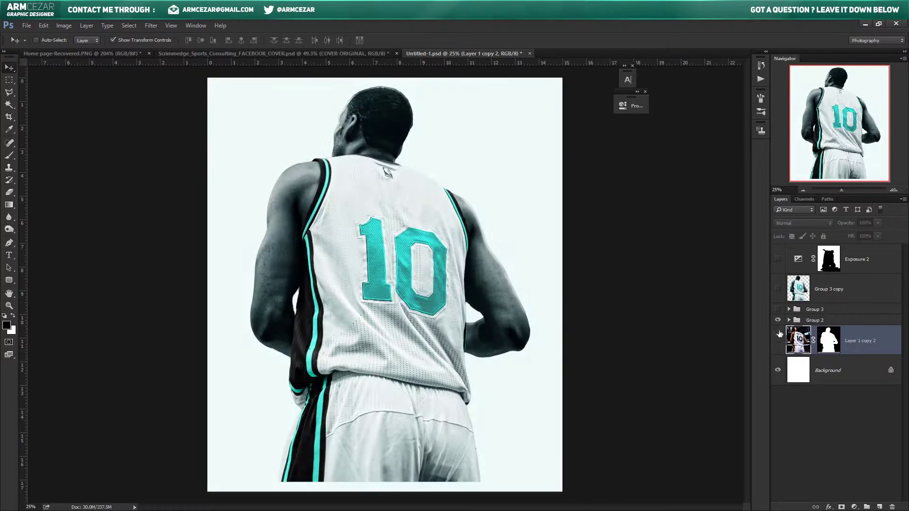
left_click(788, 320)
left_click(801, 362)
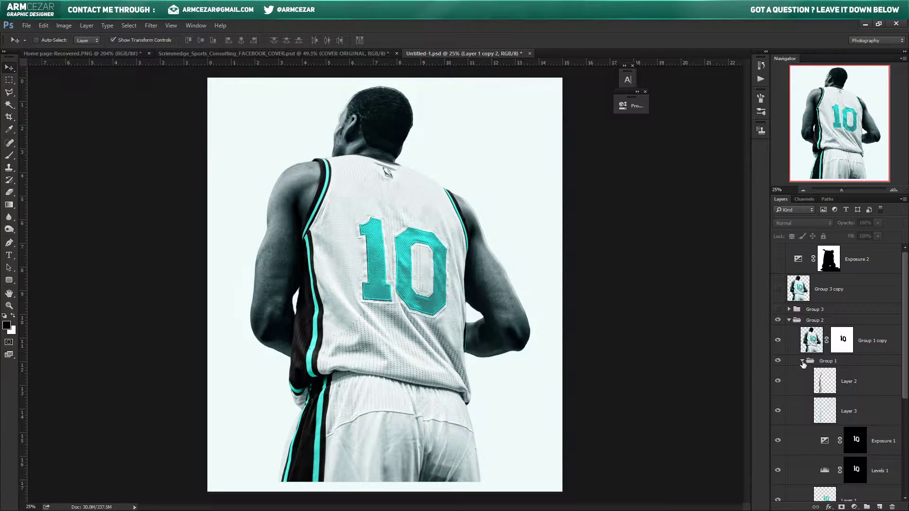
Step: Show Layer 1 copy 3 and inspect the desaturating Hue/Saturation adjustment
scroll(786, 322, "down", 2)
scroll(775, 489, "down", 3)
left_click(778, 428)
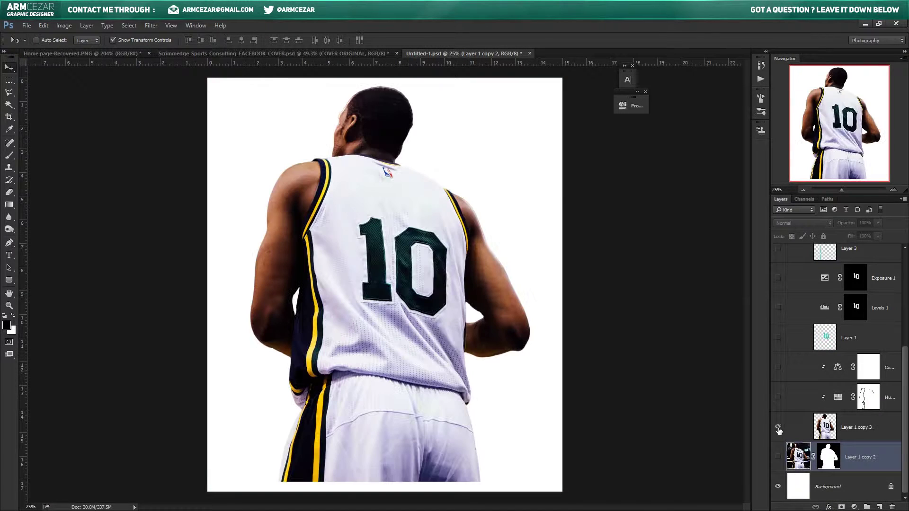
left_click(779, 400)
left_click(855, 392)
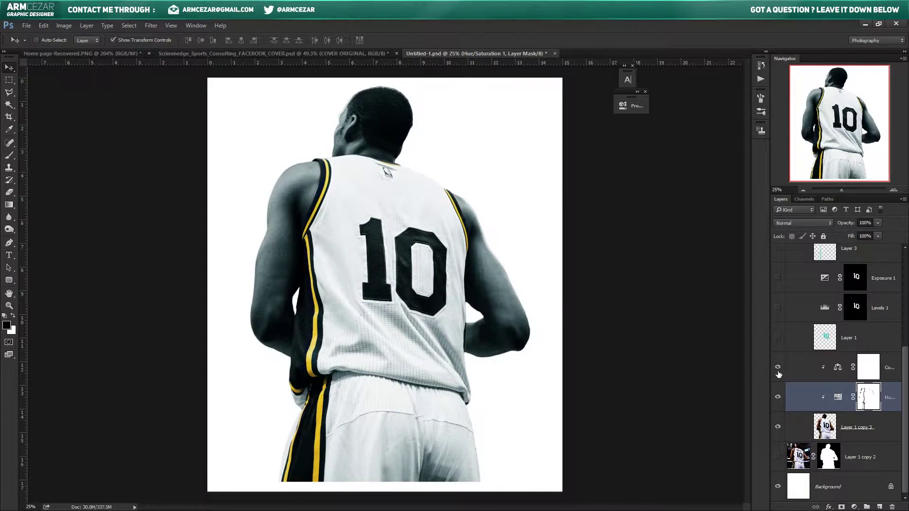
double_click(836, 374)
left_click(836, 399)
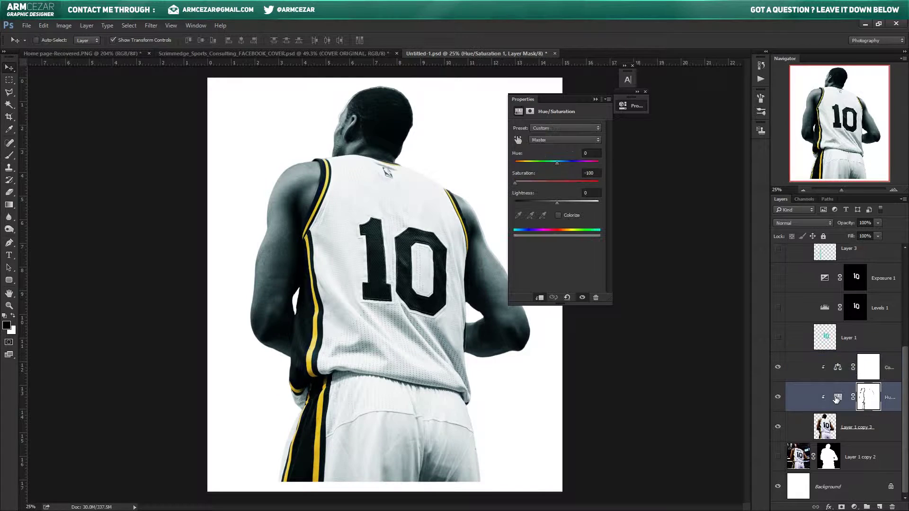
left_click(785, 364)
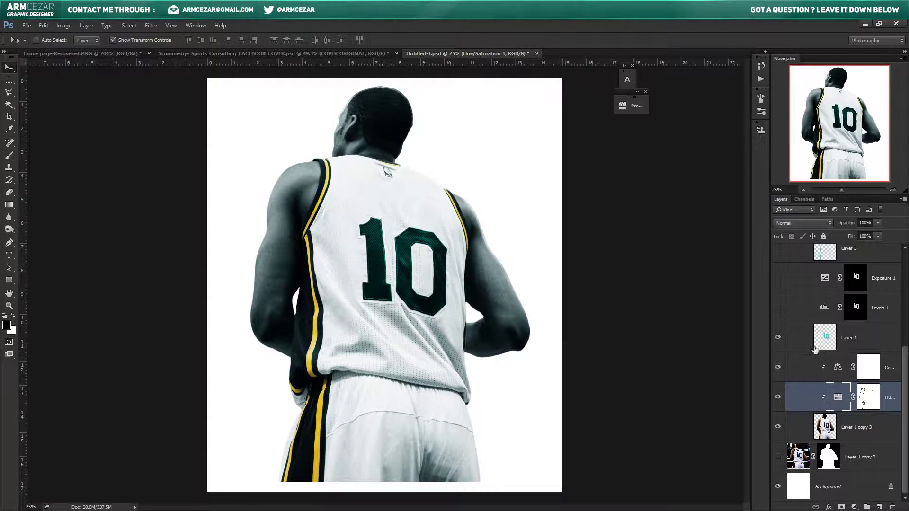
Step: Turn on Levels 1 to tint the 10 teal, then review Exposure 1 and Layer 2
left_click(777, 307)
double_click(824, 308)
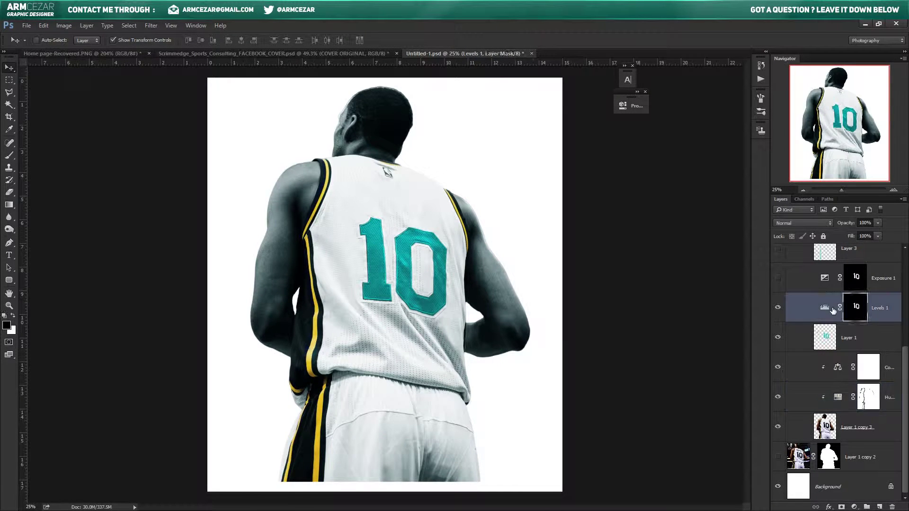
left_click(778, 308)
left_click(811, 282)
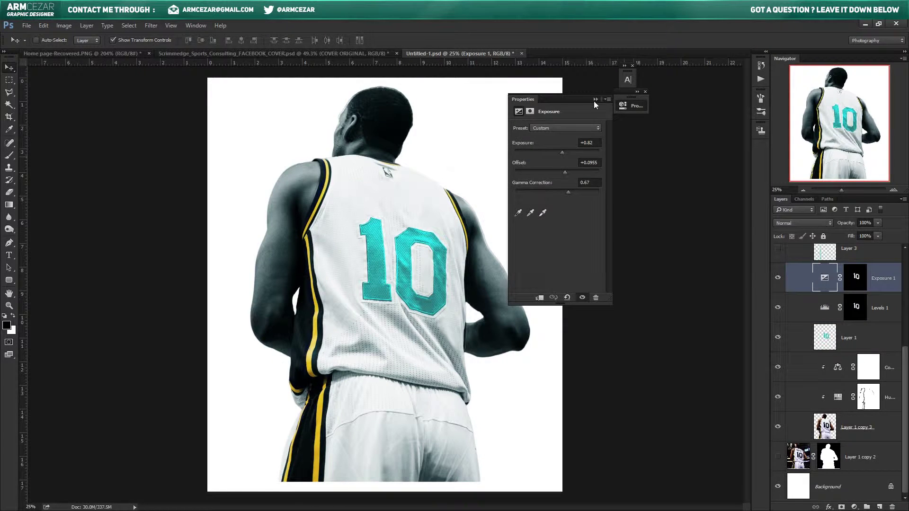
scroll(780, 311, "up", 2)
left_click(778, 337)
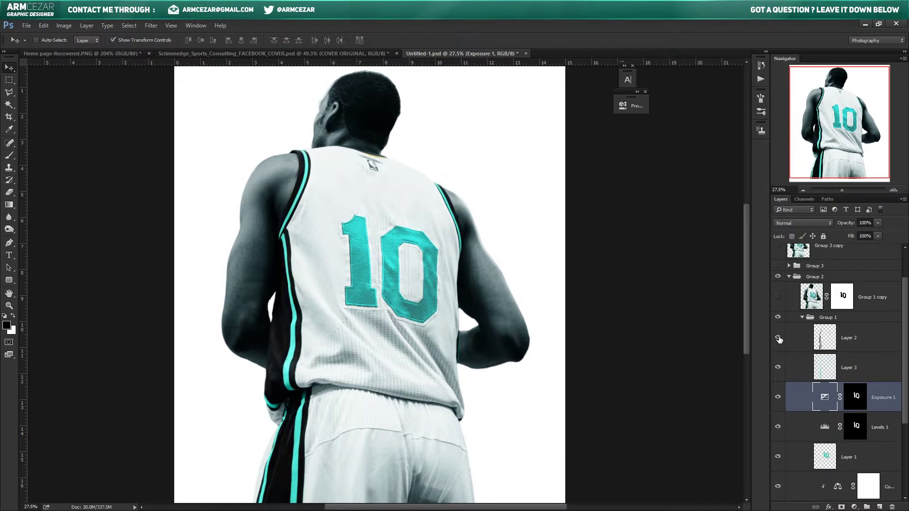
left_click(815, 340)
Step: Replace Group 1 with Group 1 copy and disable its mask so the number turns teal
left_click(801, 317)
left_click(778, 360)
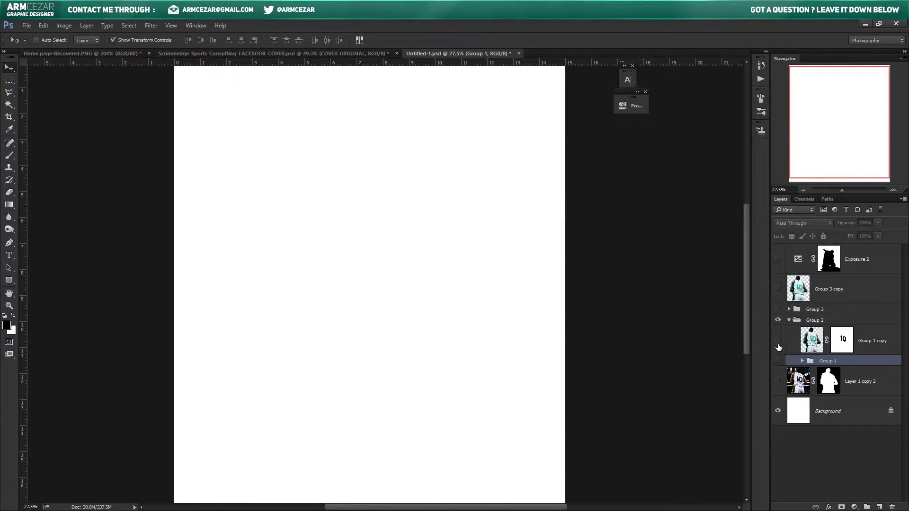
left_click(777, 340)
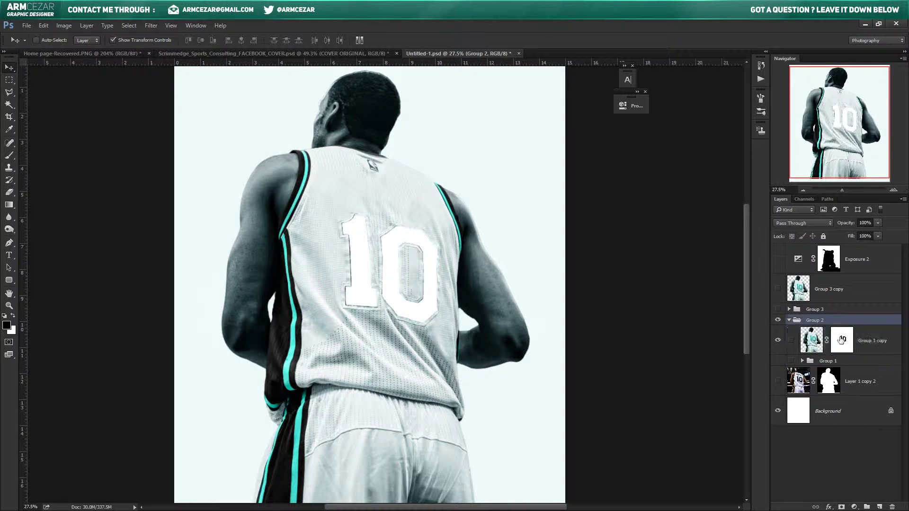
right_click(842, 340)
left_click(831, 349)
Step: Hide Group 2 and preview the Group 3 version of the player
left_click(789, 320)
left_click(778, 320)
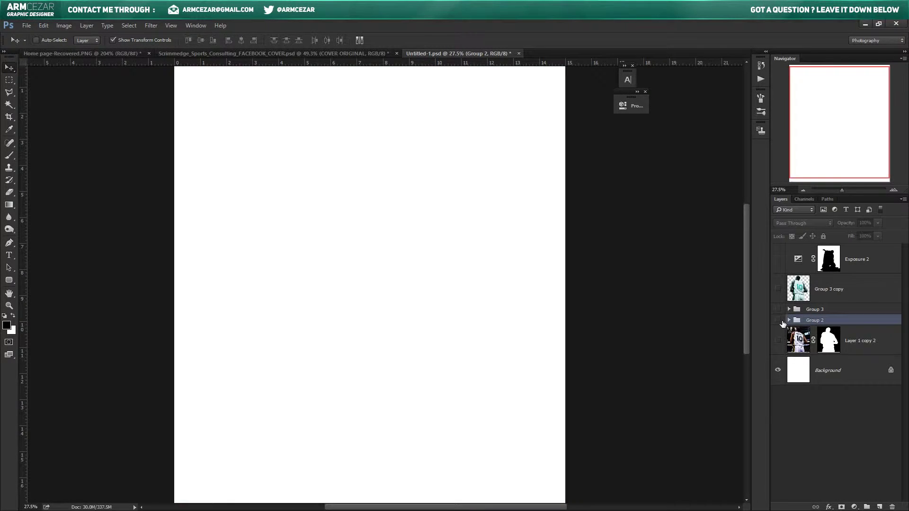
left_click(789, 309)
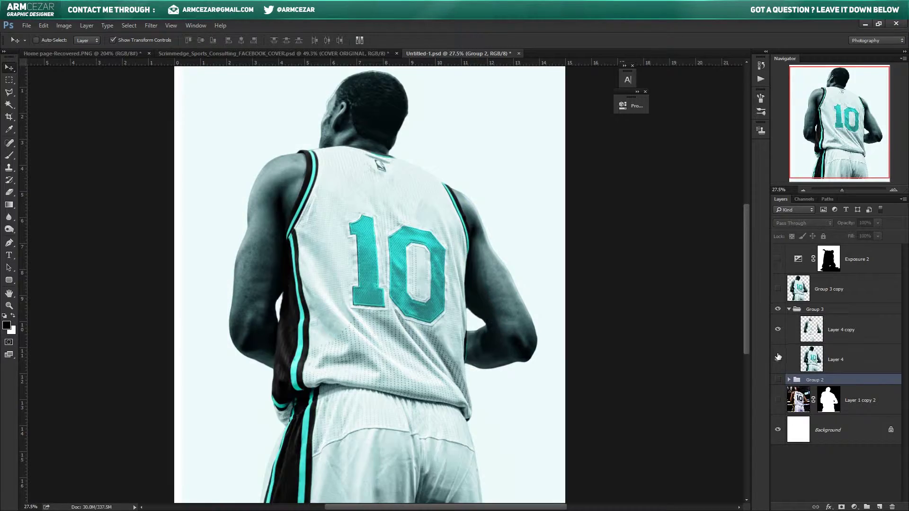
scroll(223, 254, "up", 3)
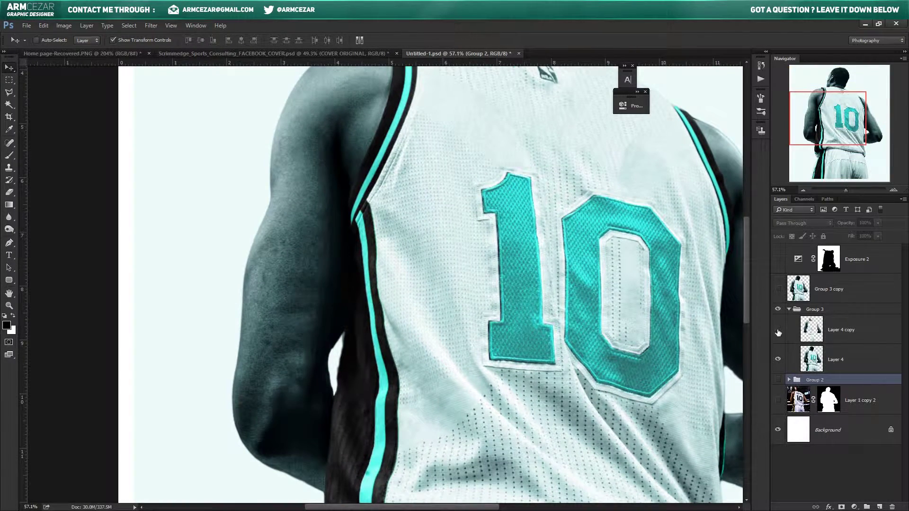
left_click(789, 309)
left_click(777, 289)
Step: Settle on the Group 3 copy version, then switch to the Scrimmedge Facebook cover document
left_click(777, 310)
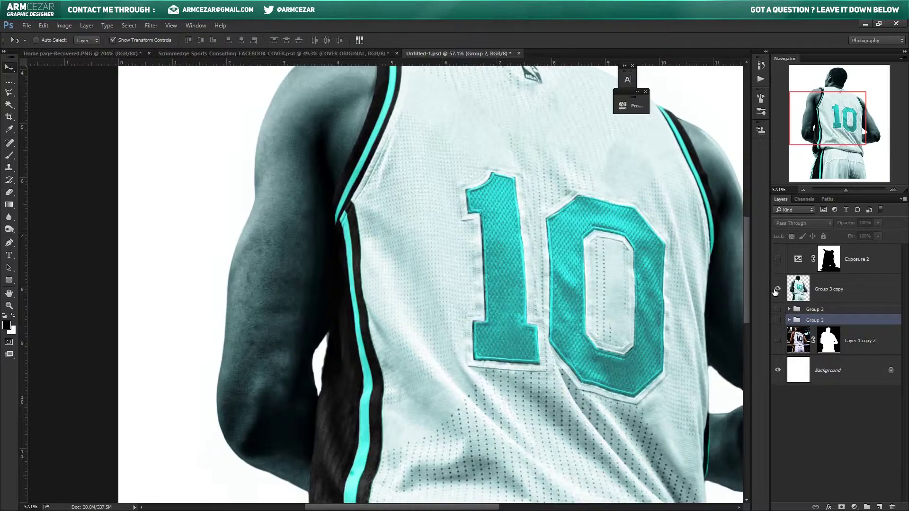
scroll(445, 295, "down", 3)
left_click_drag(445, 295, 494, 295)
left_click(778, 289)
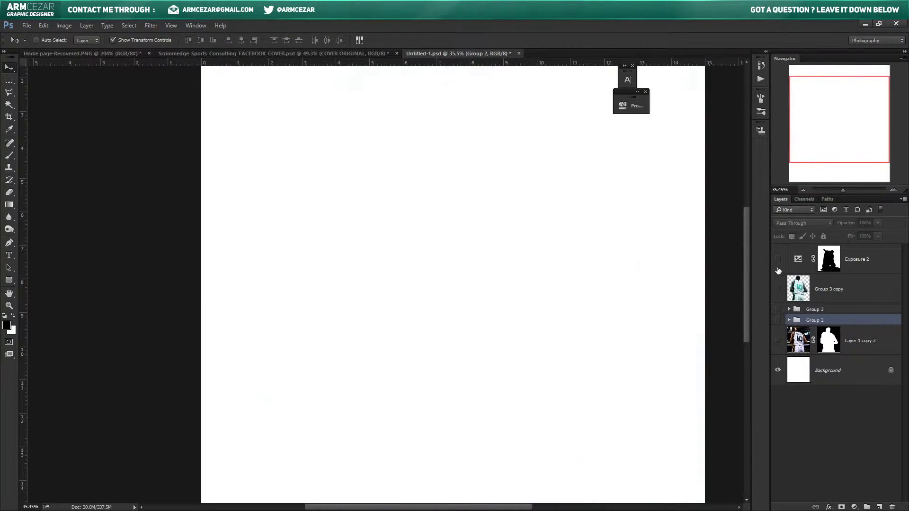
left_click(777, 289)
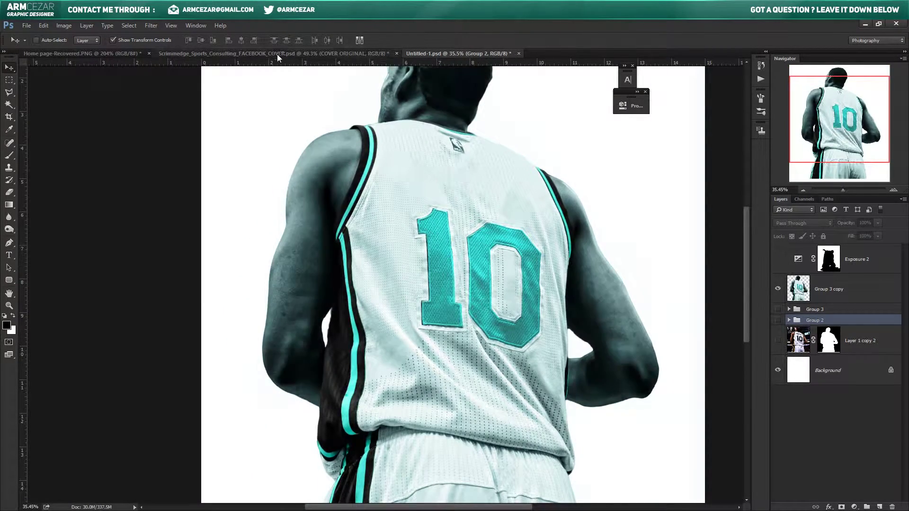
left_click(274, 53)
Step: Expand COVER ORIGINAL copy and toggle Layer 5, the player, wordmark and teal gradient layers
left_click(789, 249)
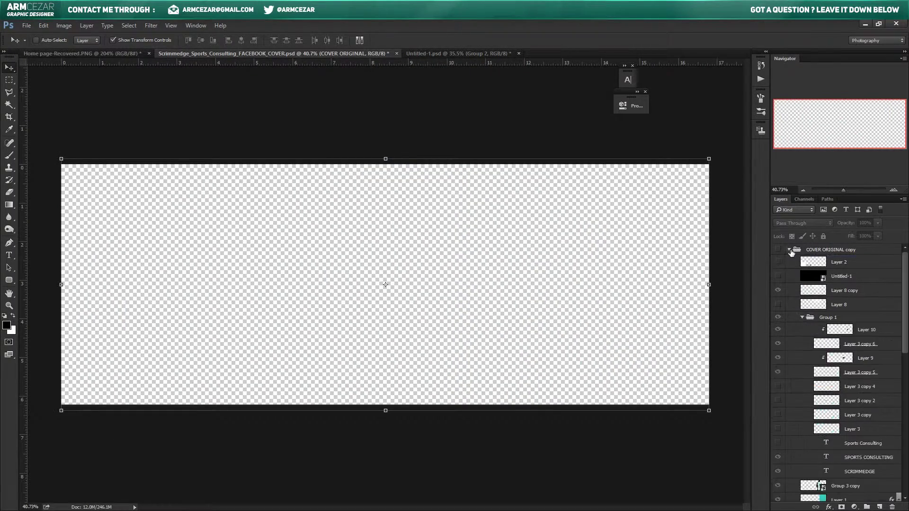
scroll(811, 410, "down", 3)
left_click(789, 391)
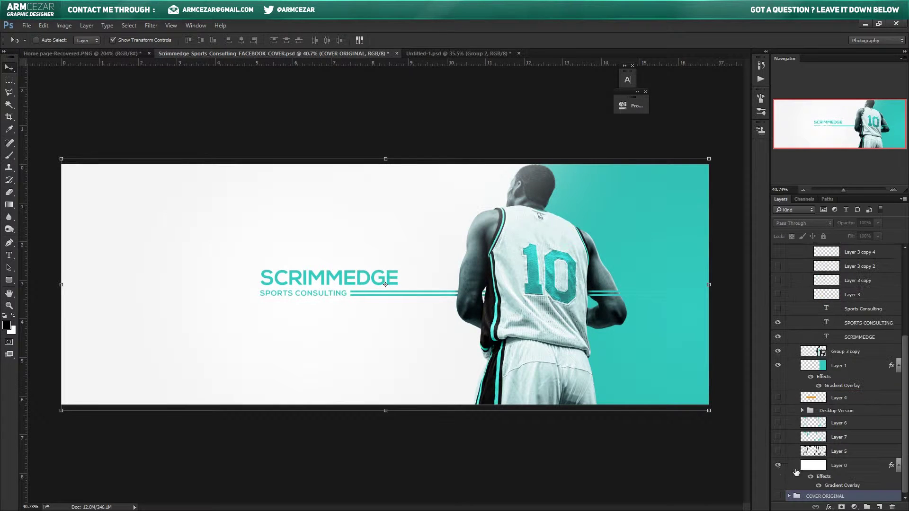
left_click(778, 451)
mouse_move(777, 363)
left_mouse_down()
mouse_move(778, 325)
mouse_move(777, 338)
left_mouse_up()
left_click(777, 367)
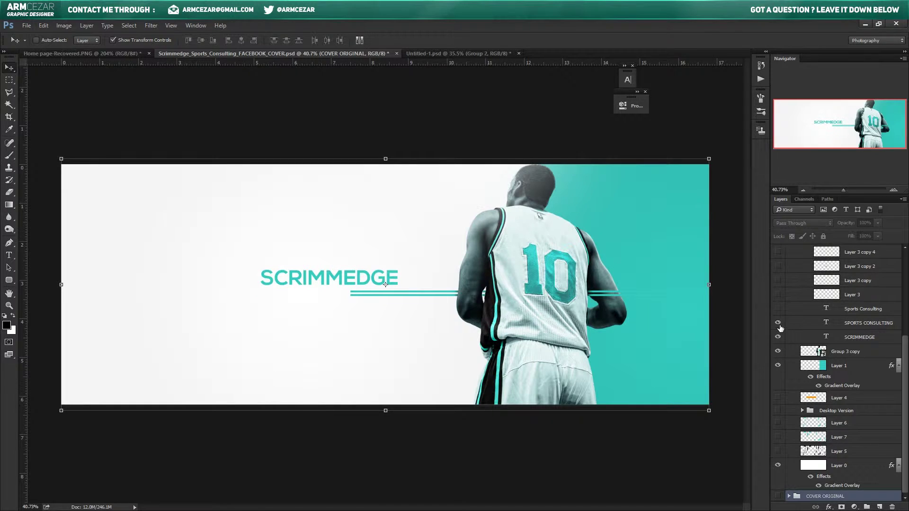
Step: Hide the Sports Consulting text and check the SCRIMMEDGE text and teal gradient layers
left_click(778, 310)
scroll(778, 322, "up", 3)
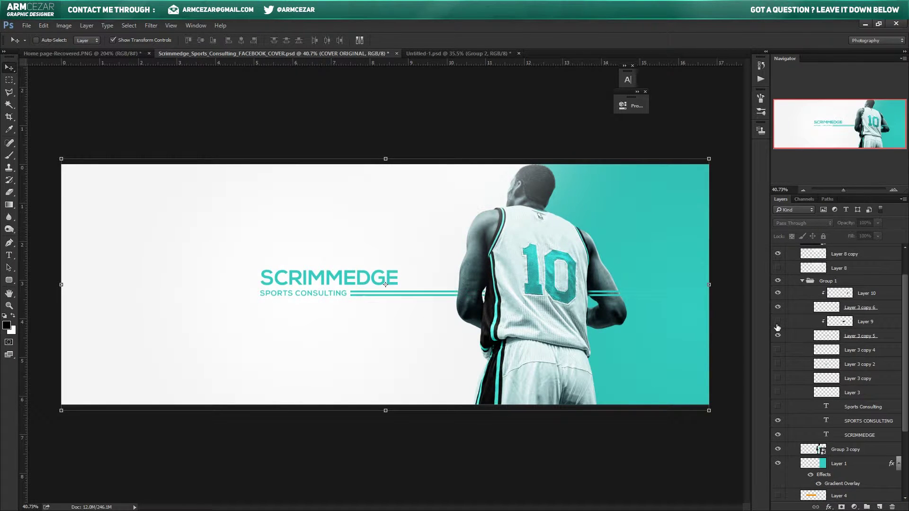
left_click(778, 293)
left_click(802, 281)
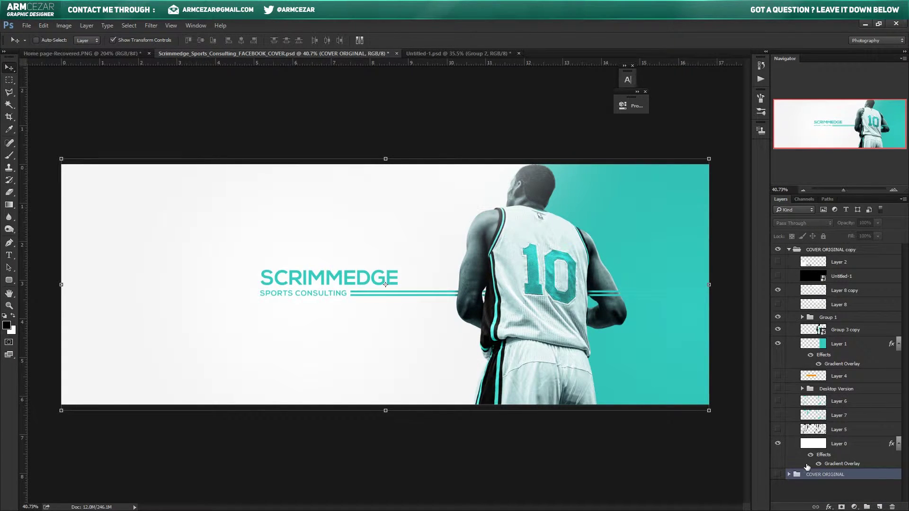
left_click(778, 343)
left_click(778, 345)
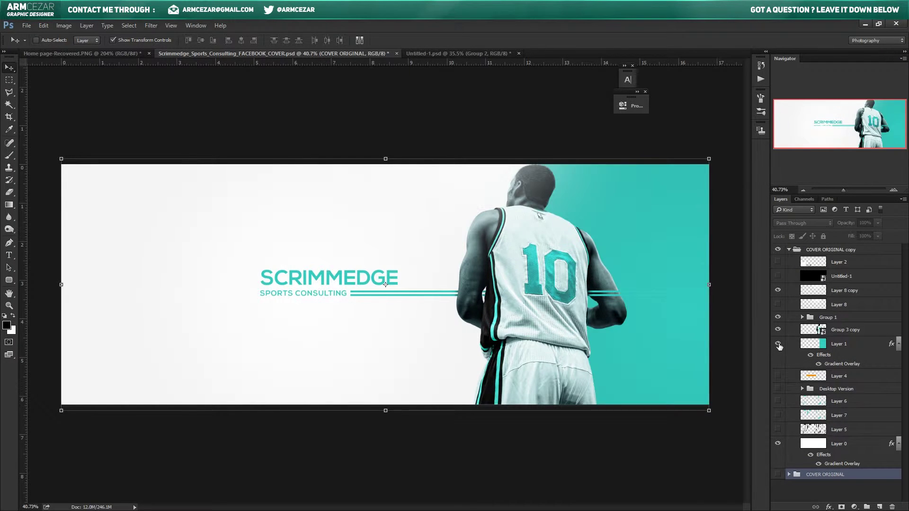
Step: Toggle Untitled-1 and hide Layer 2's white box and black wordmark
left_click(777, 277)
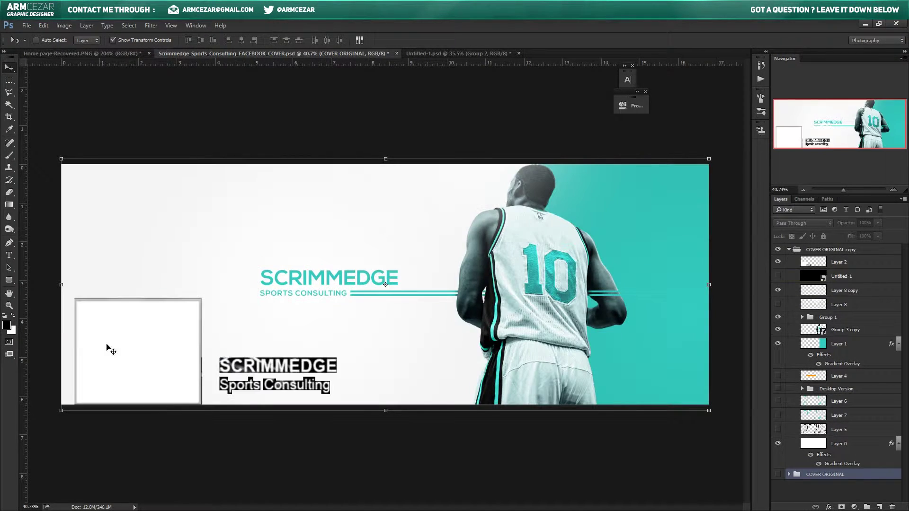
scroll(110, 350, "down", 2)
left_click(778, 262)
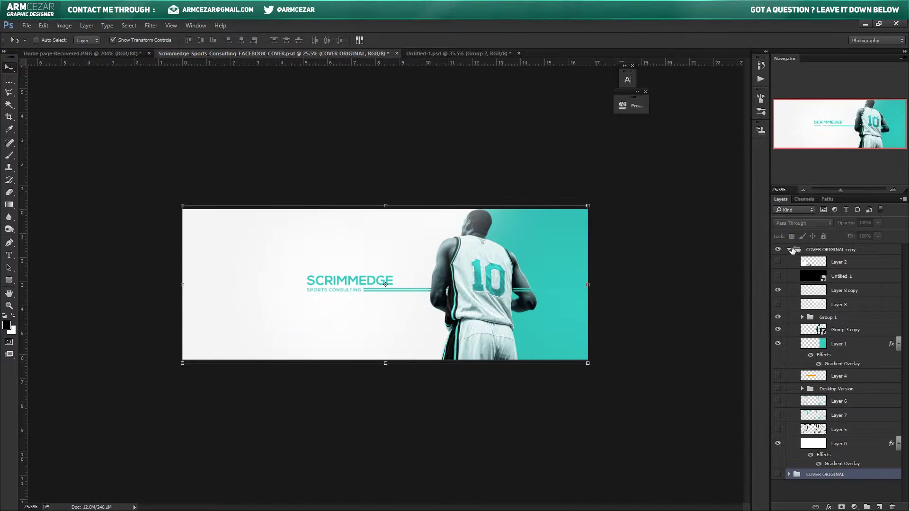
Step: Select the white gradient background Layer 0 and look over the cover's layers
left_click(843, 441)
key("b")
scroll(364, 213, "up", 3)
scroll(341, 306, "up", 1)
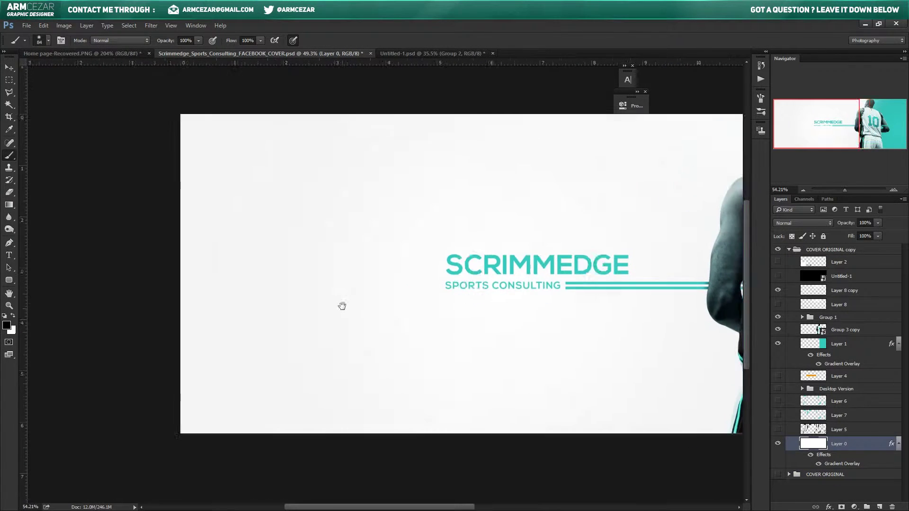
scroll(342, 305, "right", 2)
scroll(472, 284, "right", 2)
scroll(325, 329, "left", 5)
scroll(461, 297, "down", 1)
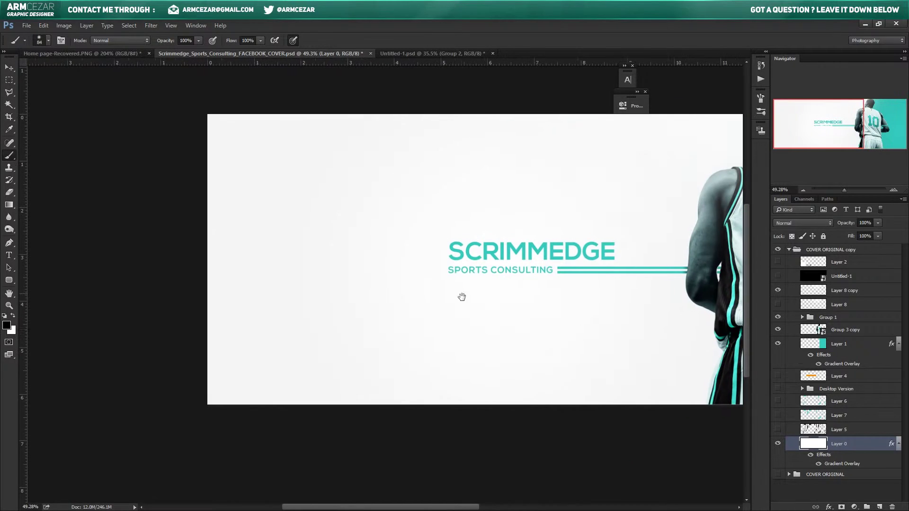
scroll(486, 328, "left", 3)
scroll(485, 328, "up", 2)
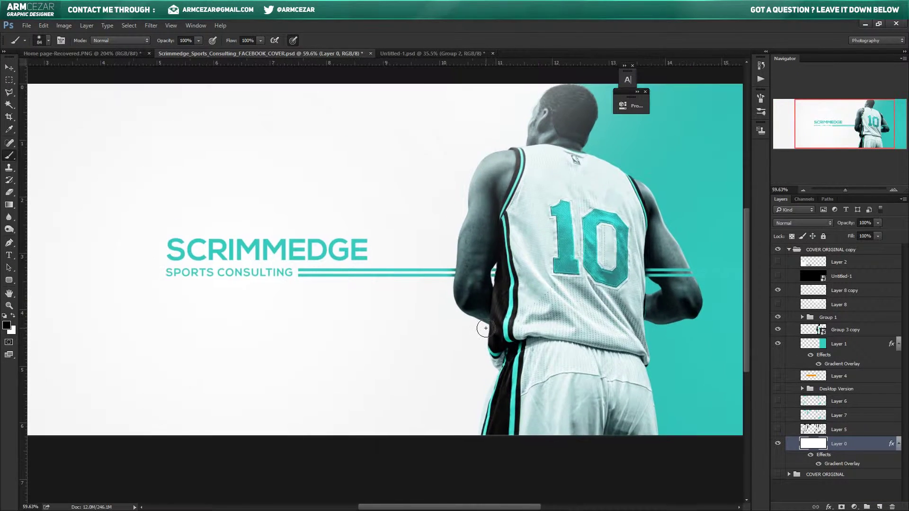
scroll(485, 328, "up", 3)
scroll(503, 308, "up", 2)
Step: Select Layer 10 and Layer 9 inside Group 1, switching between brush and eraser
left_click(485, 277, "ctrl")
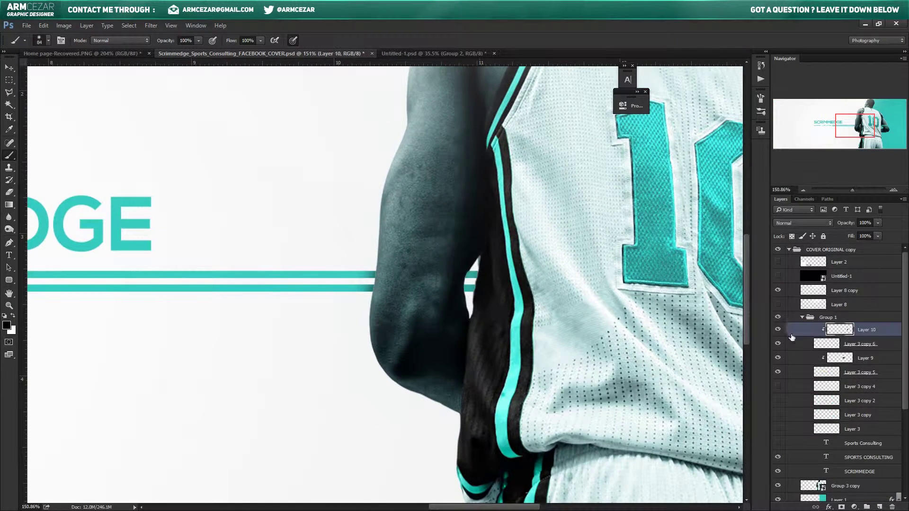
scroll(486, 277, "down", 4)
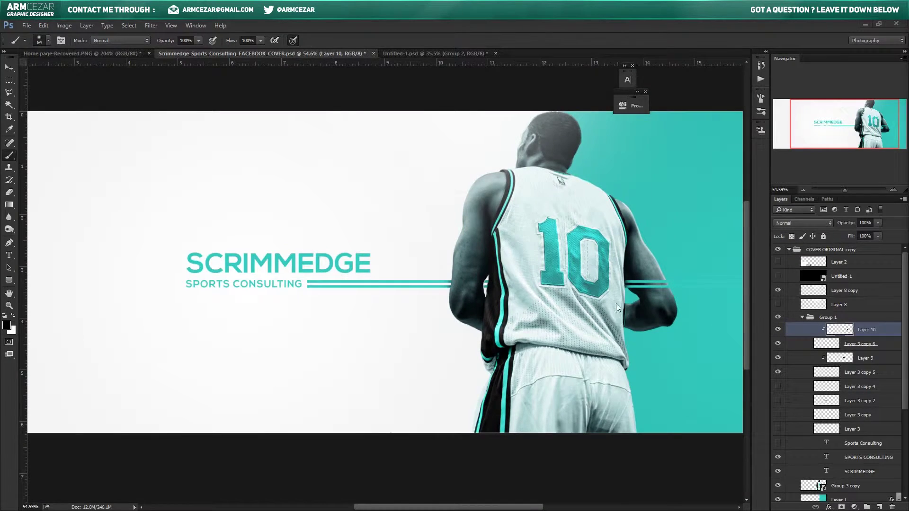
scroll(616, 306, "up", 2)
scroll(486, 294, "up", 1)
left_click(786, 358)
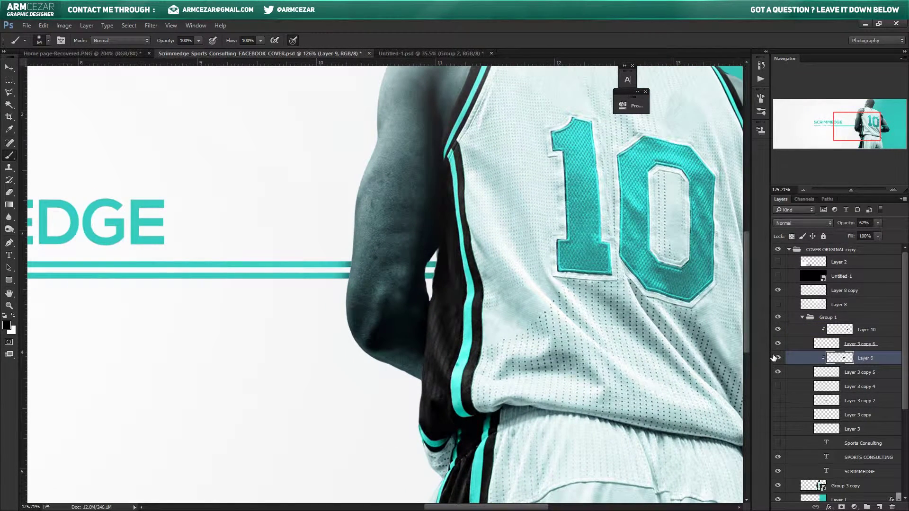
scroll(445, 242, "down", 4)
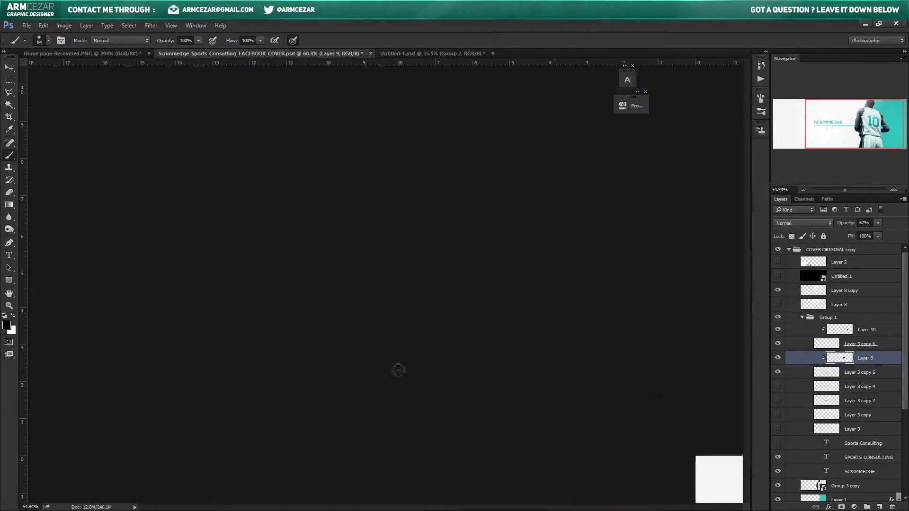
key("e")
scroll(392, 372, "up", 1)
scroll(345, 315, "up", 1)
key("b")
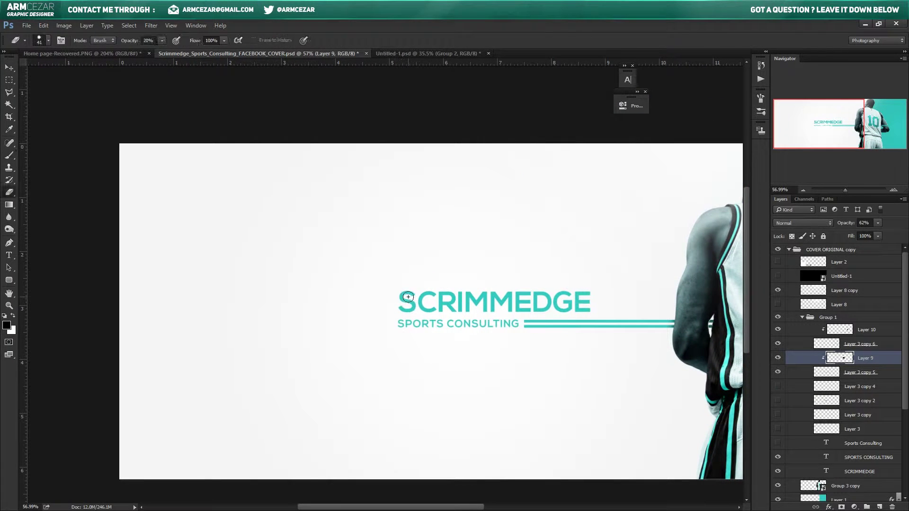
scroll(408, 297, "down", 1)
scroll(786, 374, "down", 1)
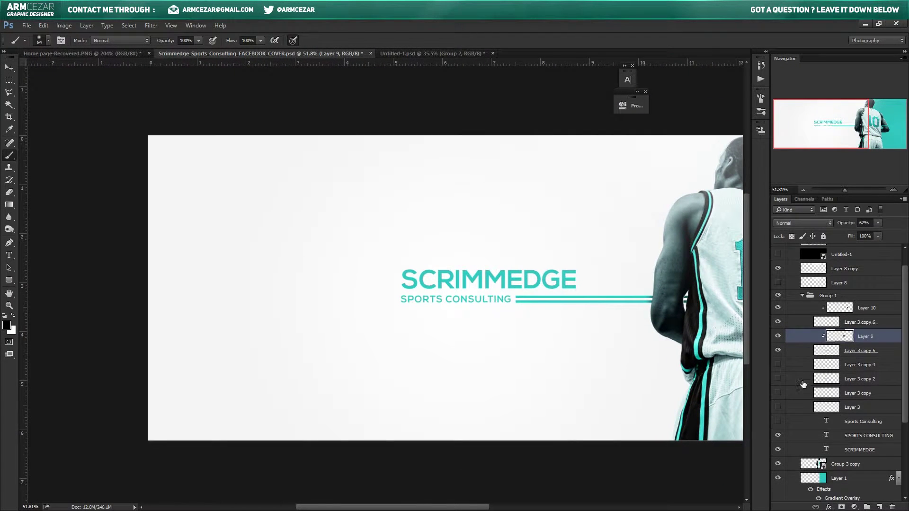
Step: Delete the hidden Layer 3 copies and the unused Layers 5, 6 and 7
left_click(786, 364)
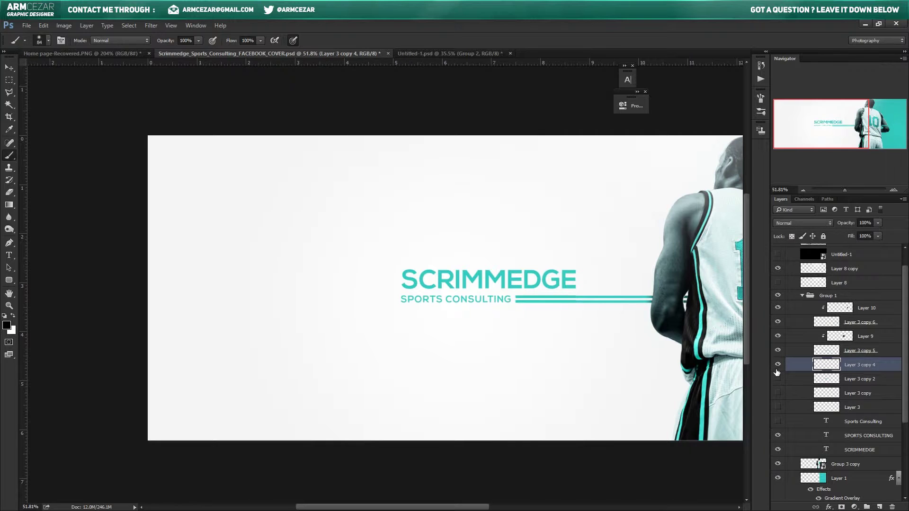
key("Delete")
key("Delete")
key("Delete")
key("Delete")
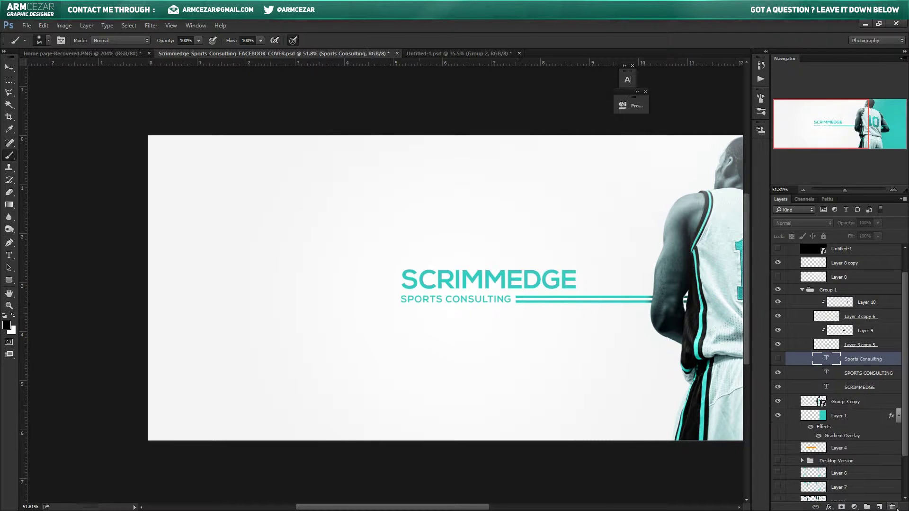
key("Delete")
scroll(846, 380, "down", 1)
left_click(812, 422)
key("Delete")
left_click(812, 437)
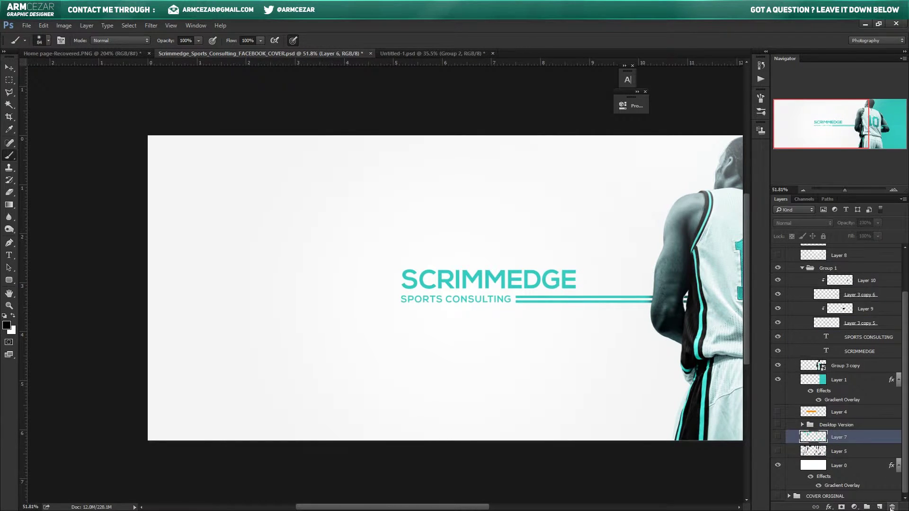
key("Delete")
key("Delete")
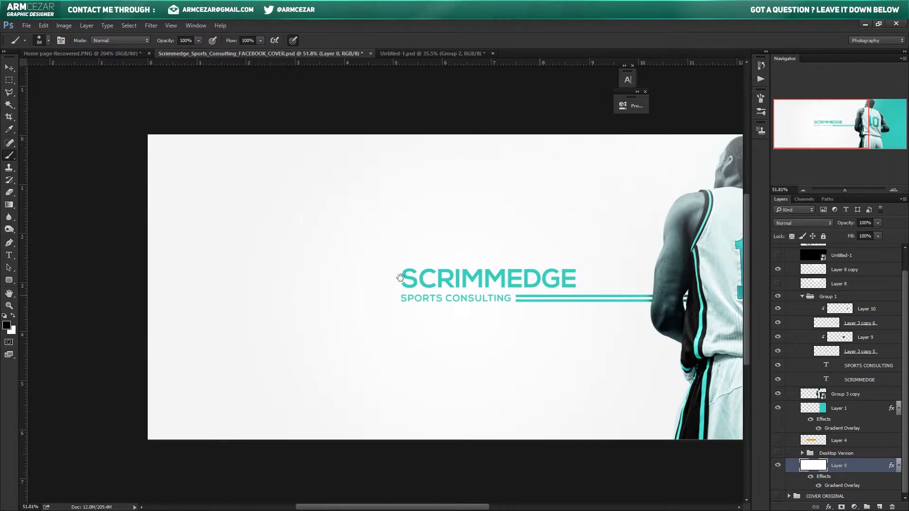
Step: Pan across the cover to check the player and SCRIMMEDGE wordmark, selecting teal gradient Layer 1
scroll(372, 277, "down", 3)
scroll(372, 278, "up", 2)
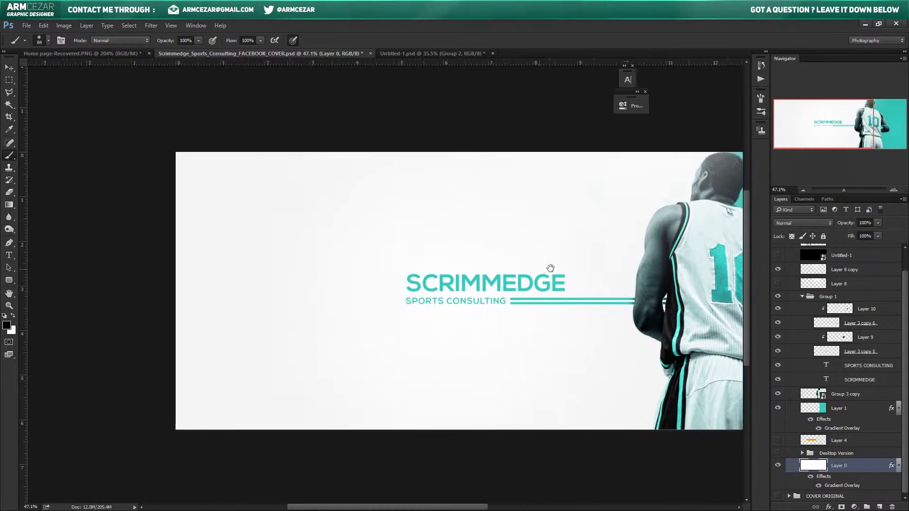
left_click_drag(453, 260, 244, 255)
scroll(515, 286, "up", 3)
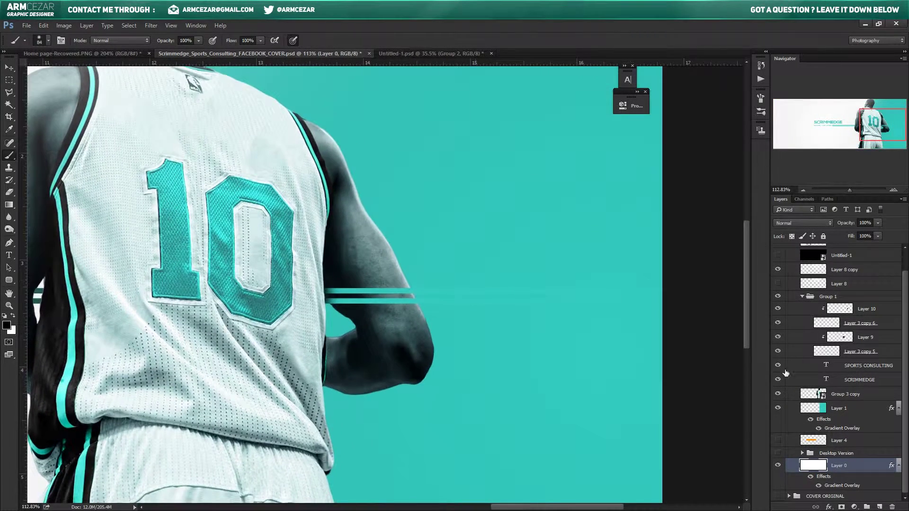
scroll(815, 386, "up", 1)
scroll(420, 300, "down", 5)
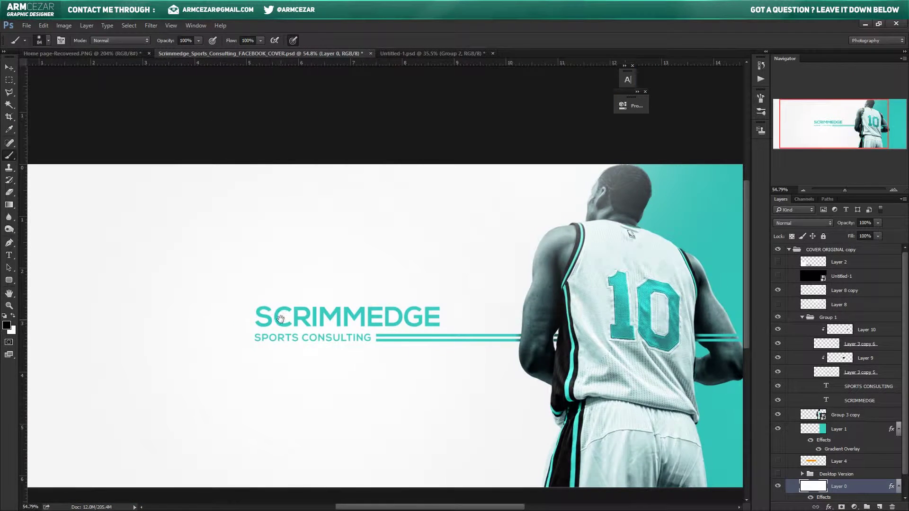
scroll(285, 266, "down", 2)
scroll(285, 266, "up", 2)
left_click_drag(285, 266, 505, 264)
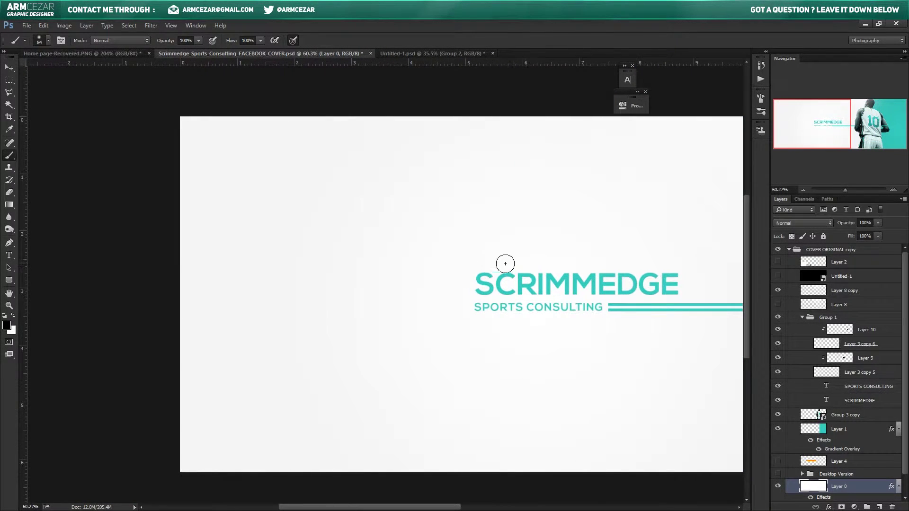
left_click(845, 432)
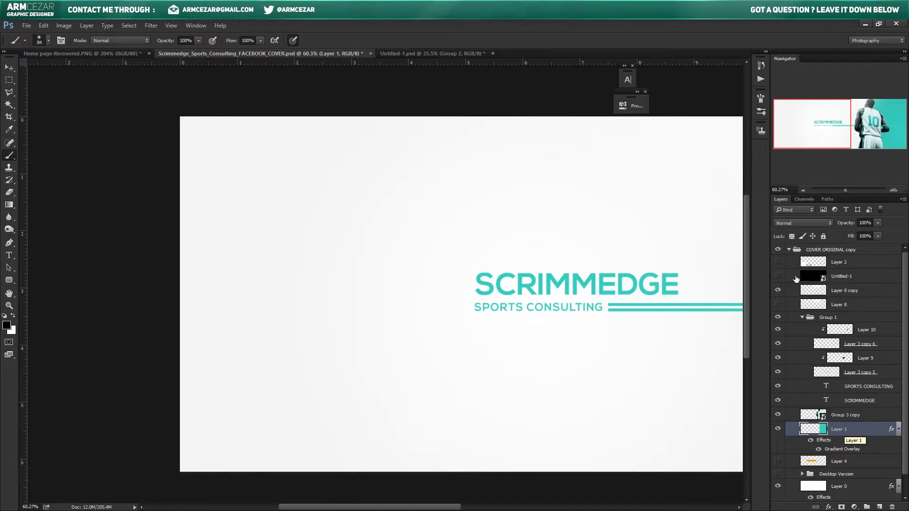
Step: Show the profile-photo placeholder and fill a full-height teal strip near the left edge on a new layer
left_click(778, 276)
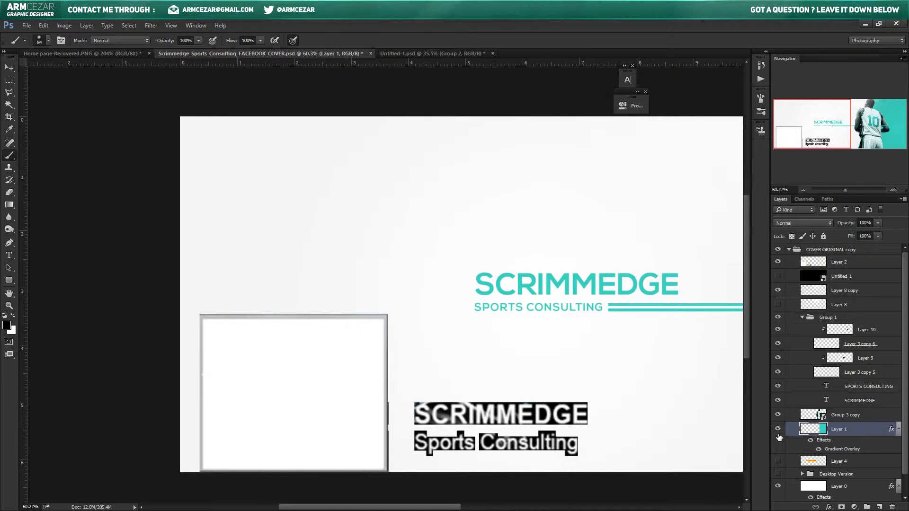
left_click(879, 506)
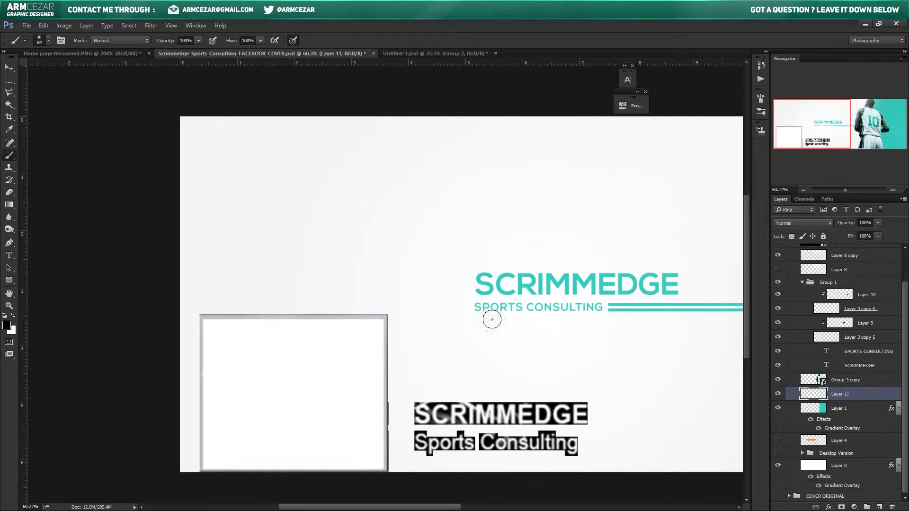
key("m")
left_click_drag(196, 112, 227, 498)
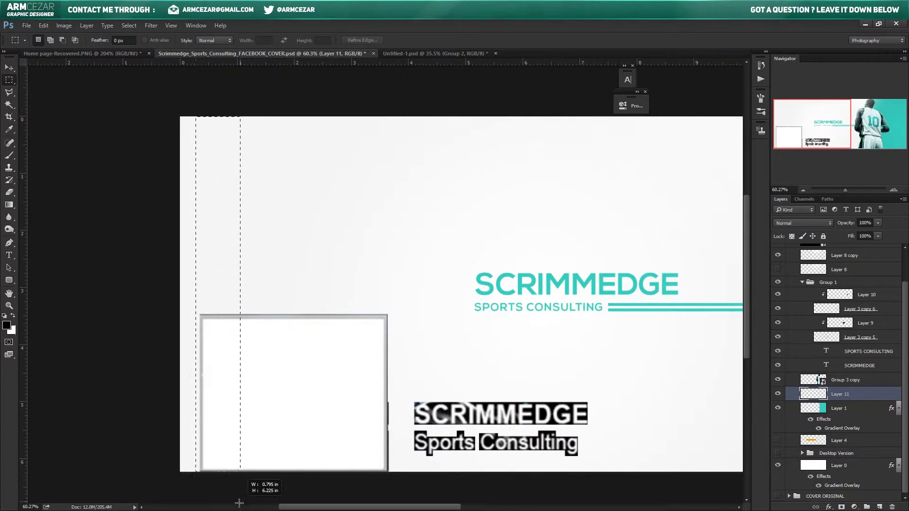
key("b")
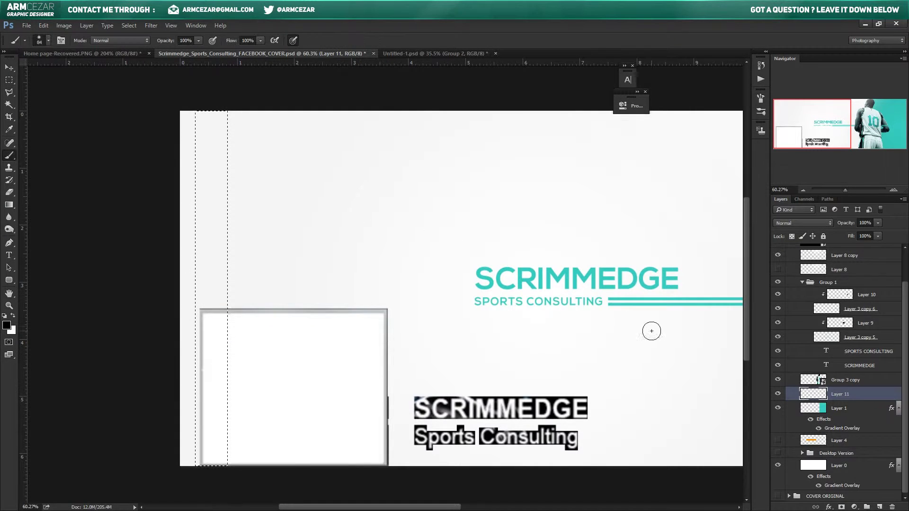
scroll(650, 328, "right", 10)
scroll(184, 284, "up", 3)
scroll(284, 246, "down", 5)
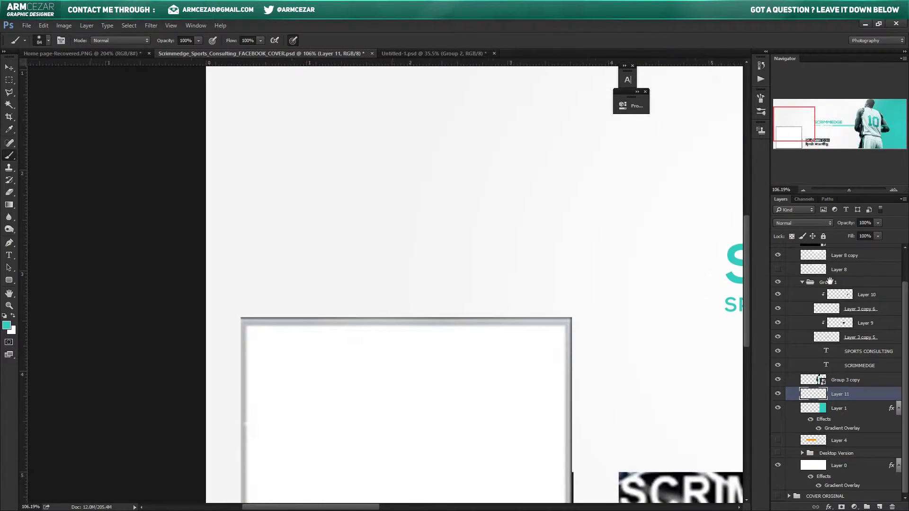
key("alt+BackSpace")
Step: Shift the teal strip slightly right and duplicate it into additional stripes
key("v")
mouse_move(308, 227)
left_mouse_down()
mouse_move(313, 216)
mouse_move(403, 218)
left_mouse_up()
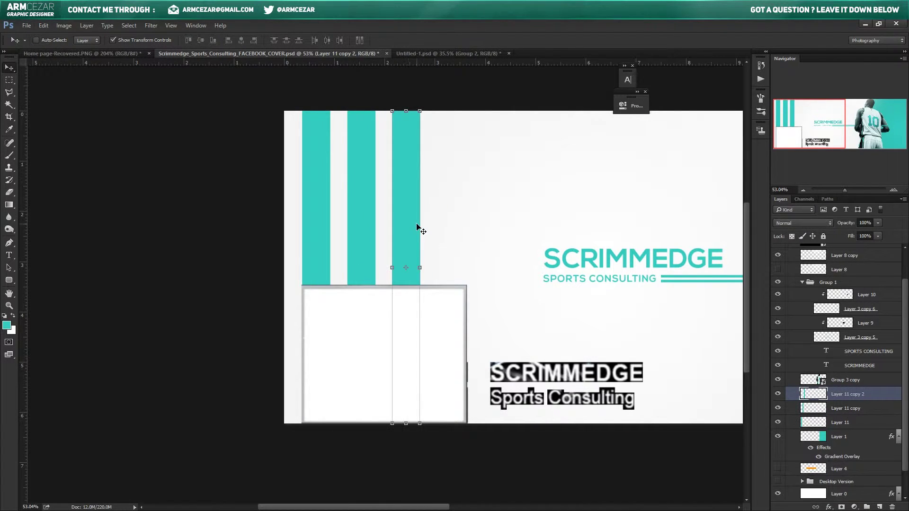
left_click(847, 422, "shift")
key("ctrl+e")
key("ctrl+0")
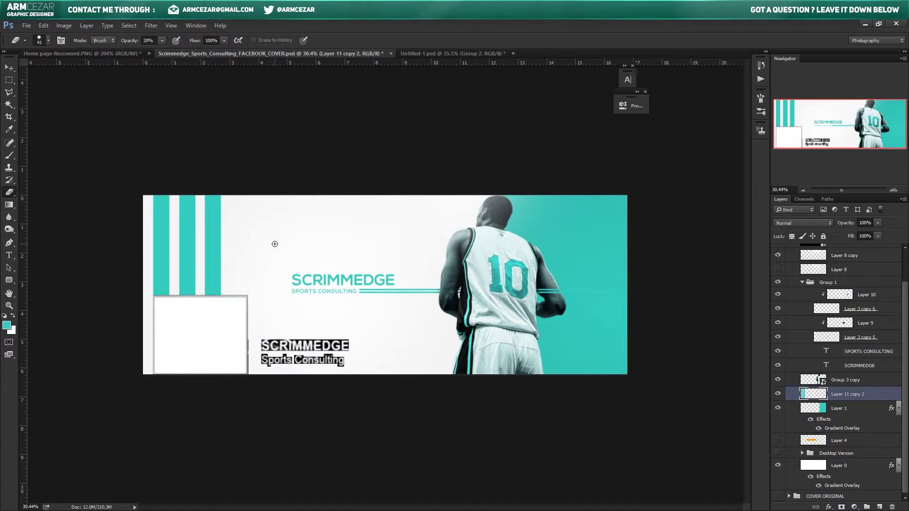
scroll(218, 245, "up", 3)
key("ctrl+z")
Step: Copy Layer 11 copy 2 into a fourth stripe further right and select all four stripe layers
left_click(839, 393)
left_click_drag(163, 192, 205, 192, "alt")
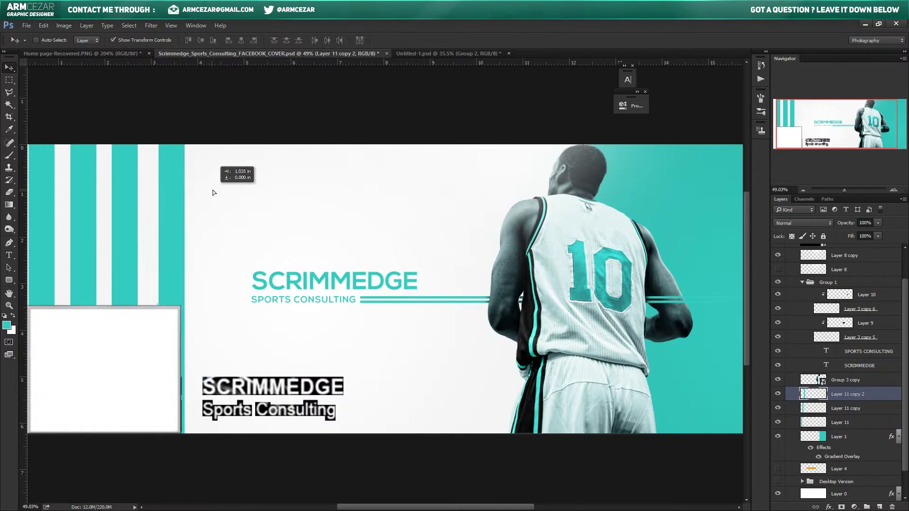
scroll(429, 212, "left", 5)
key("e")
scroll(366, 223, "up", 2)
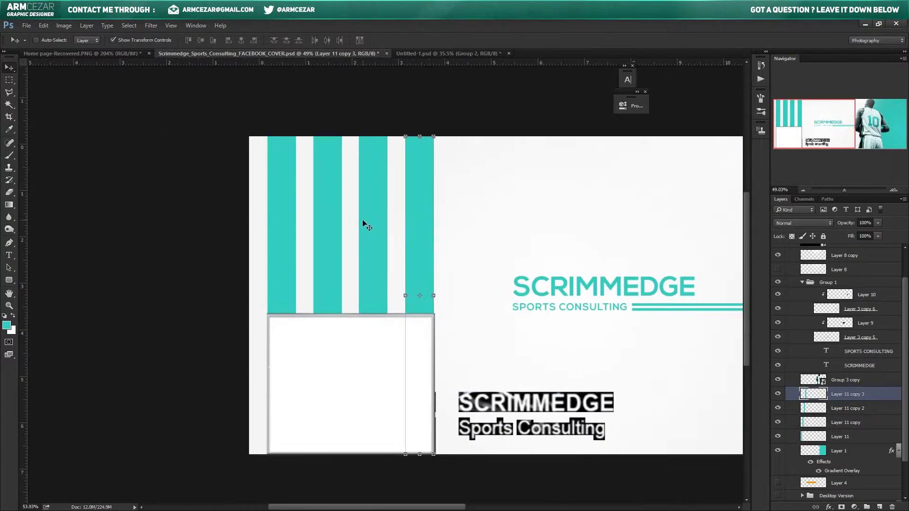
scroll(365, 222, "up", 2)
left_click(835, 438, "shift")
Step: Place a vertical guide at 0.340 in to mark the profile-photo column
left_click(838, 451)
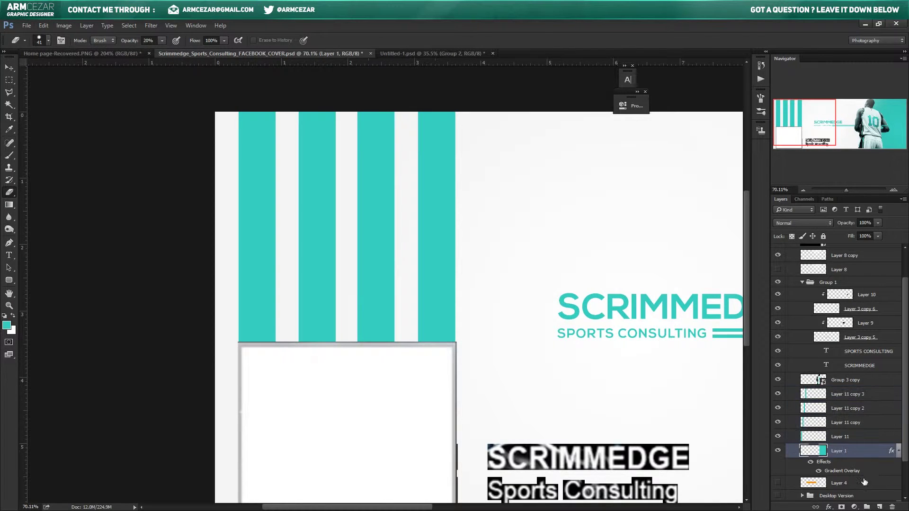
scroll(838, 426, "down", 3)
key("m")
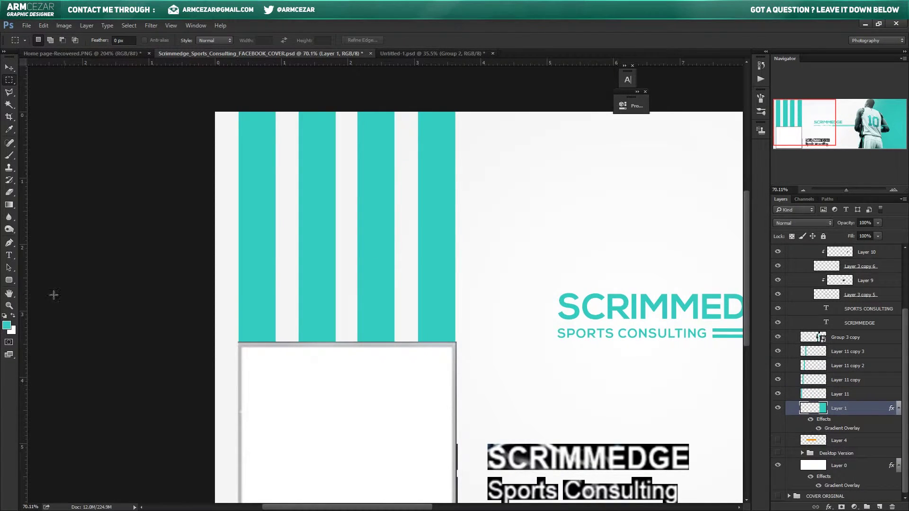
scroll(284, 374, "up", 3)
scroll(284, 374, "up", 2)
left_click_drag(23, 258, 262, 333)
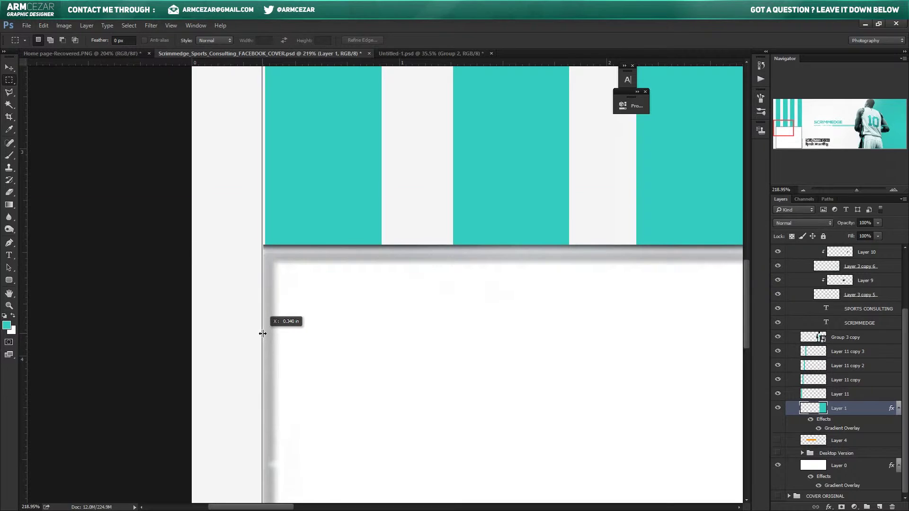
scroll(284, 317, "down", 2)
scroll(303, 284, "right", 5)
Step: Distribute the four stripe layers' horizontal centres evenly across the selected left column
key("v")
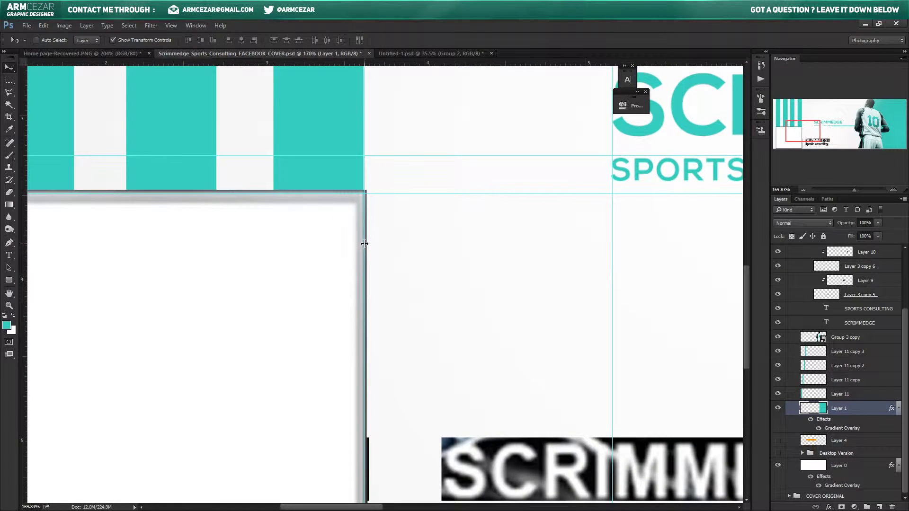
scroll(364, 244, "down", 10)
key("m")
left_click_drag(258, 145, 405, 421)
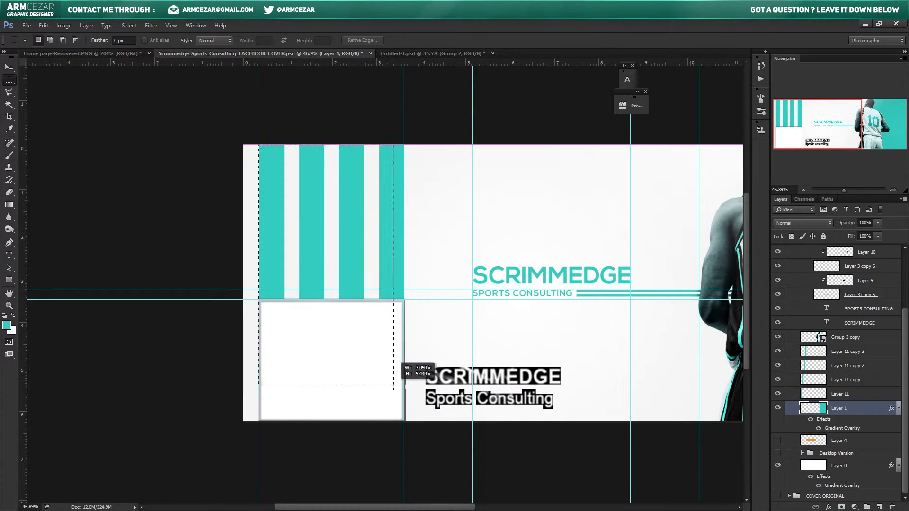
left_click(845, 394)
left_click(853, 352, "shift")
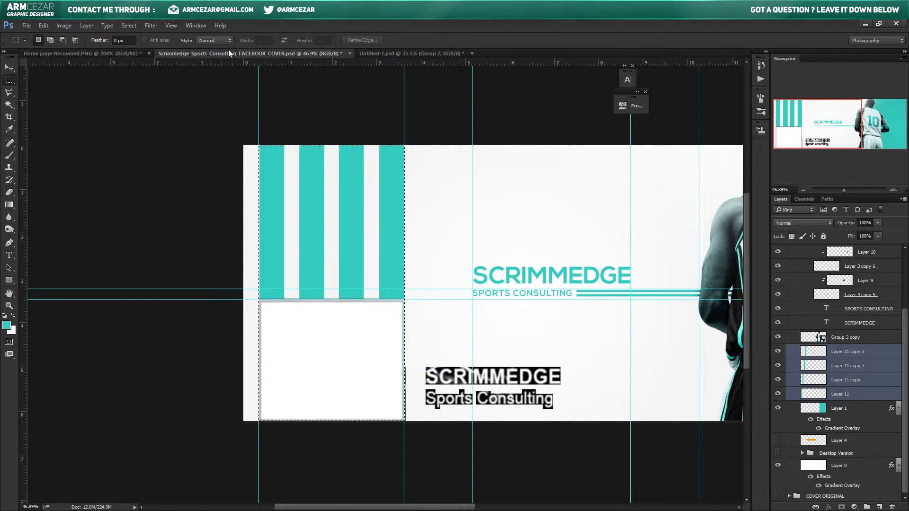
key("v")
left_click(328, 41)
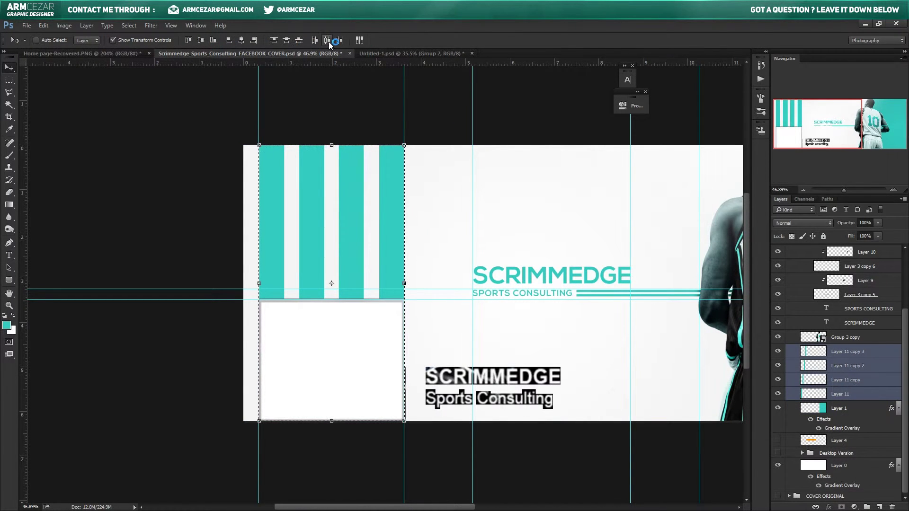
Step: Hide the guides and the profile-photo placeholder overlay
key("ctrl+semicolon")
key("e")
scroll(556, 227, "down", 2, "alt")
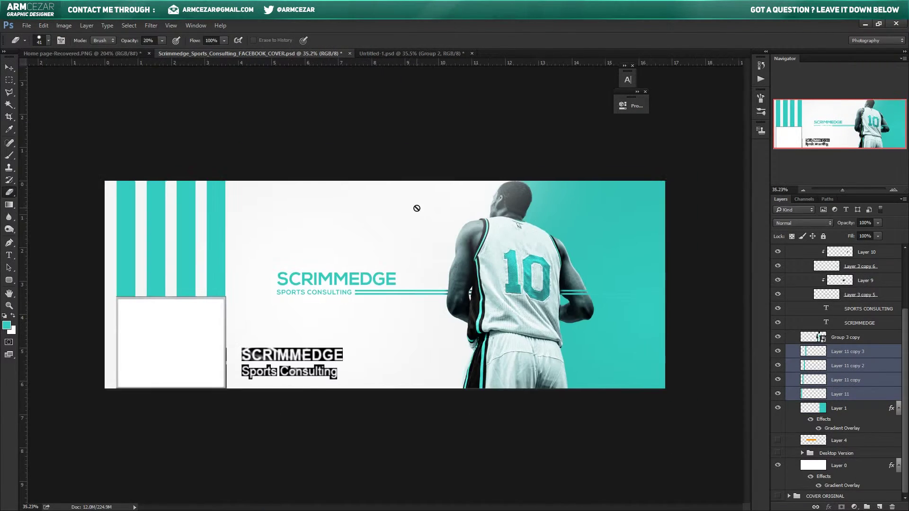
scroll(791, 254, "up", 3)
left_click(779, 262)
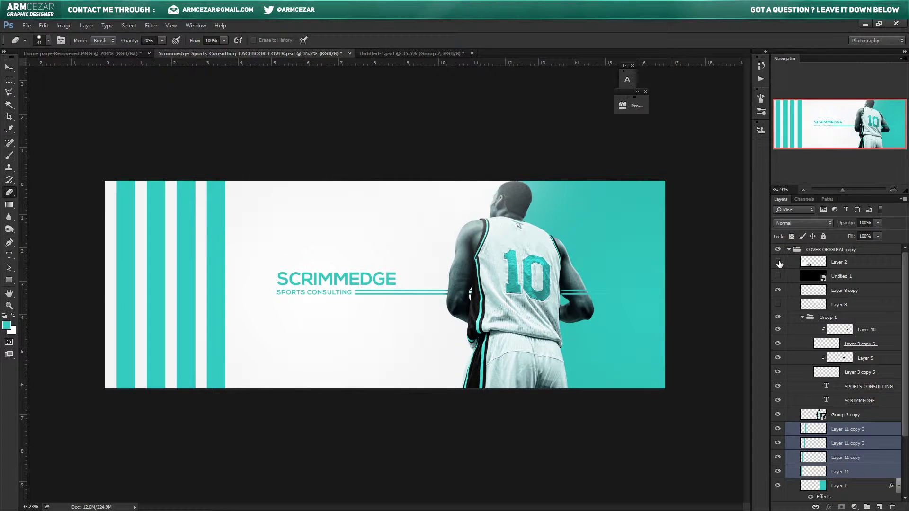
Step: Group the four stripe layers into Group 2 and add a new empty layer above them
scroll(496, 312, "up", 3, "alt")
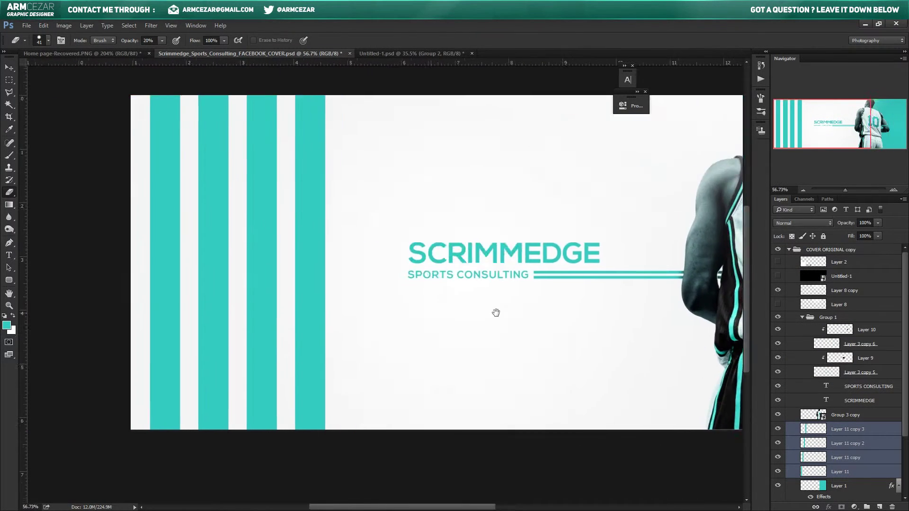
scroll(451, 314, "down", 1, "alt")
key("b")
scroll(838, 431, "down", 2)
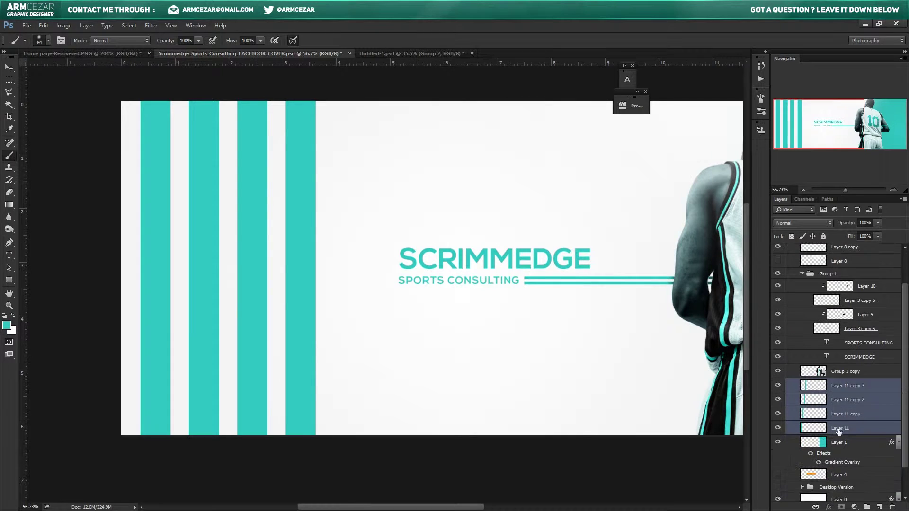
key("ctrl+g")
key("ctrl+shift+alt+n")
Step: Paint a soft white glow on Layer 12 and lower its opacity
scroll(213, 249, "down", 1, "alt")
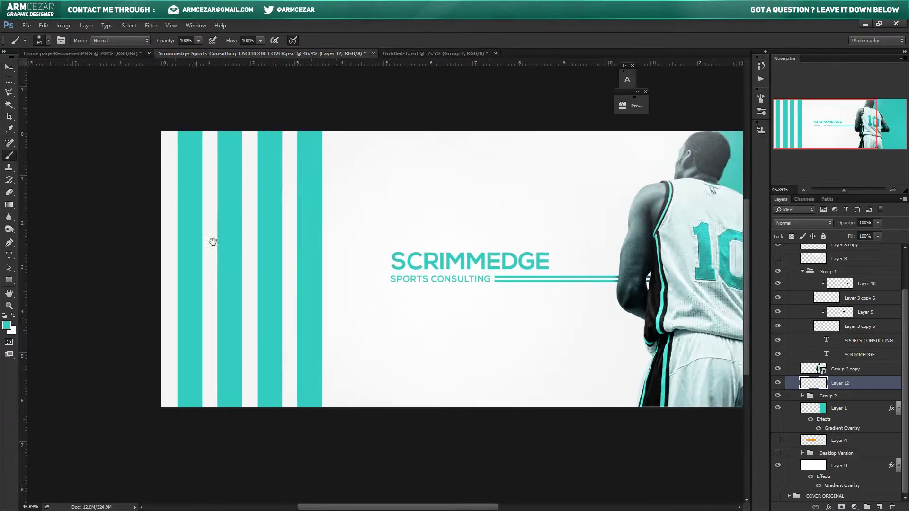
key("x")
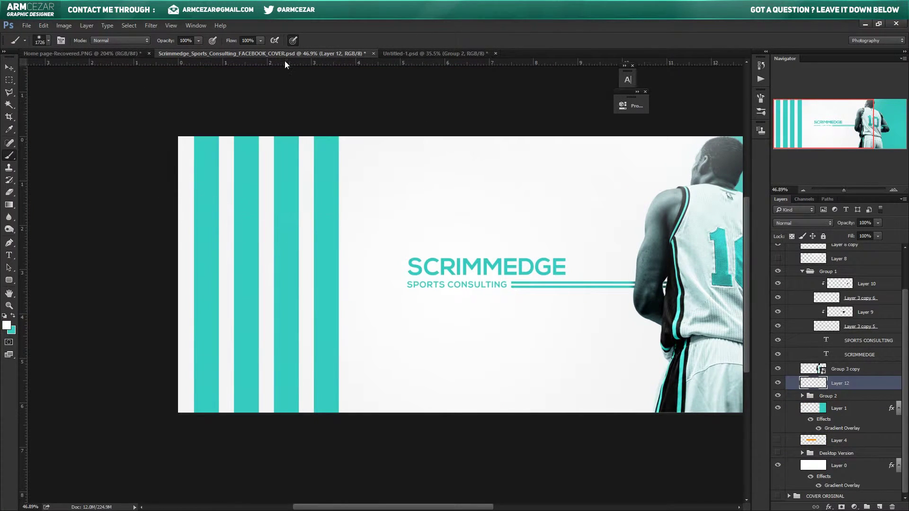
scroll(247, 119, "down", 1, "alt")
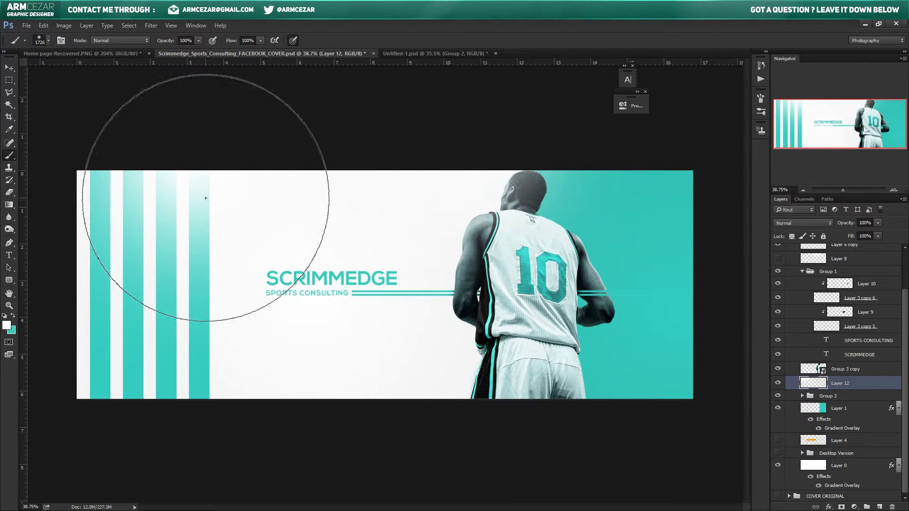
left_click_drag(848, 224, 813, 226)
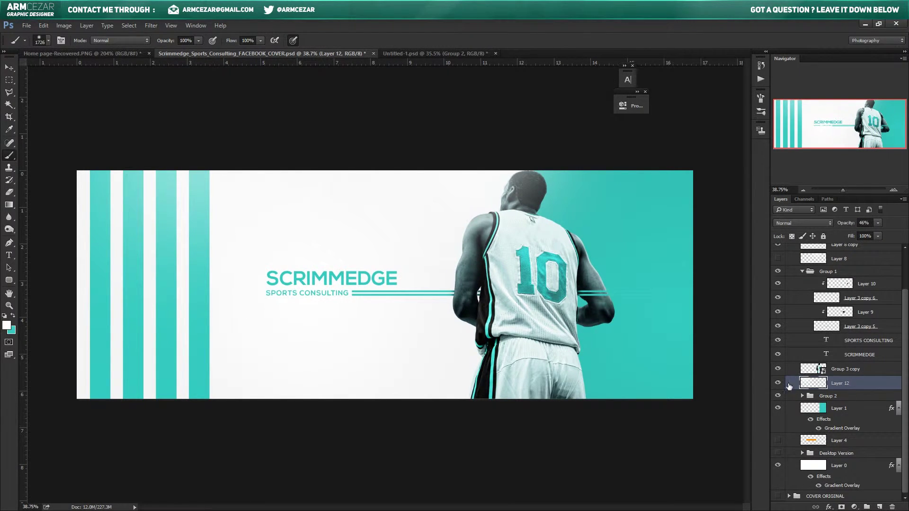
left_click(828, 396)
Step: Give Group 2 a reversed linear Gradient Overlay at 25% opacity
left_click(549, 283)
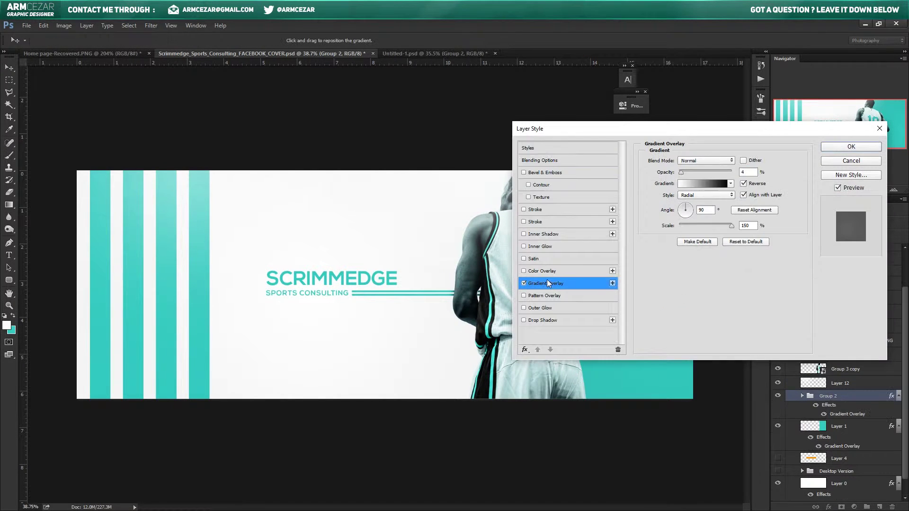
left_click_drag(692, 173, 731, 173)
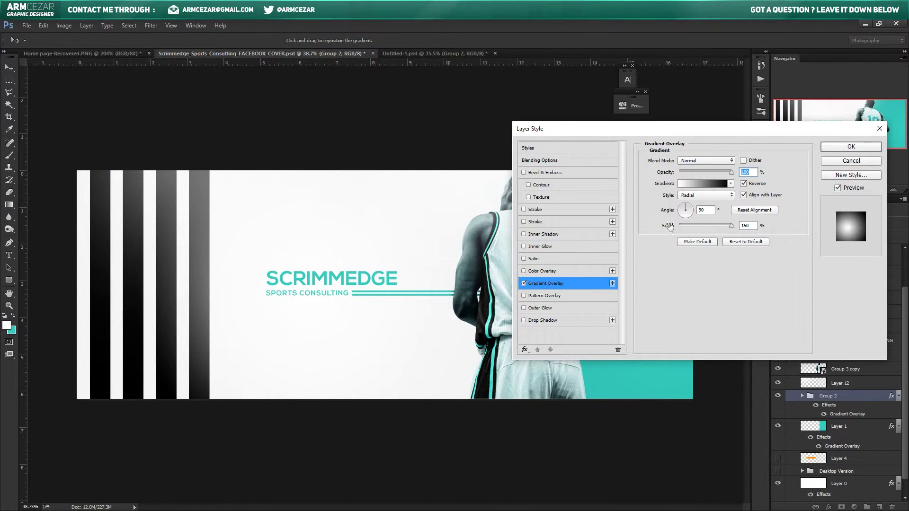
left_click(705, 195)
left_click(744, 184)
mouse_move(211, 284)
left_mouse_down()
mouse_move(255, 290)
mouse_move(215, 309)
left_mouse_up()
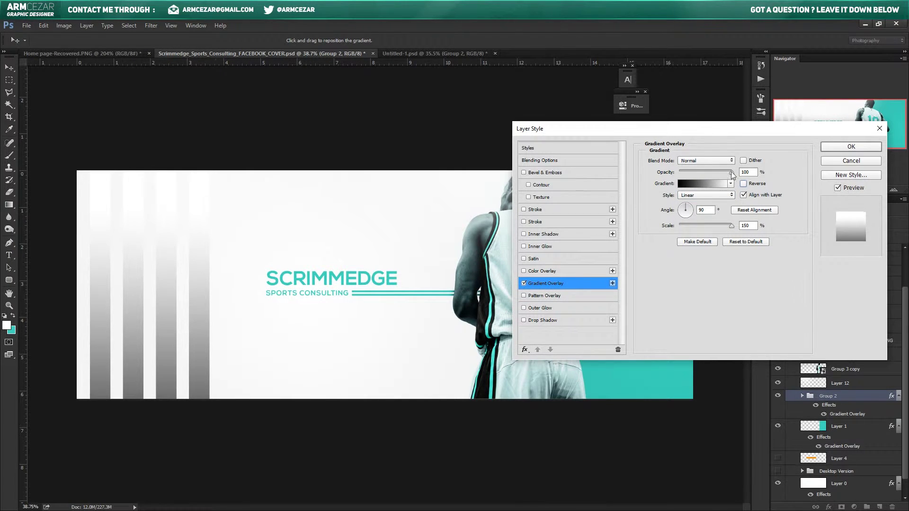
left_click(749, 185)
double_click(747, 172)
type("25")
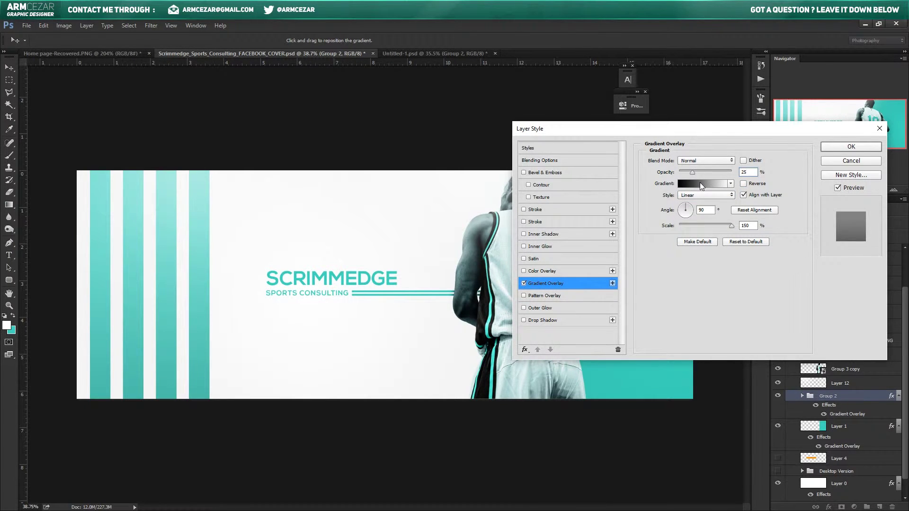
mouse_move(651, 129)
left_mouse_down()
mouse_move(534, 434)
mouse_move(463, 177)
left_mouse_up()
left_click(663, 195)
Step: Copy Group 2's layer style
scroll(252, 281, "up", 2)
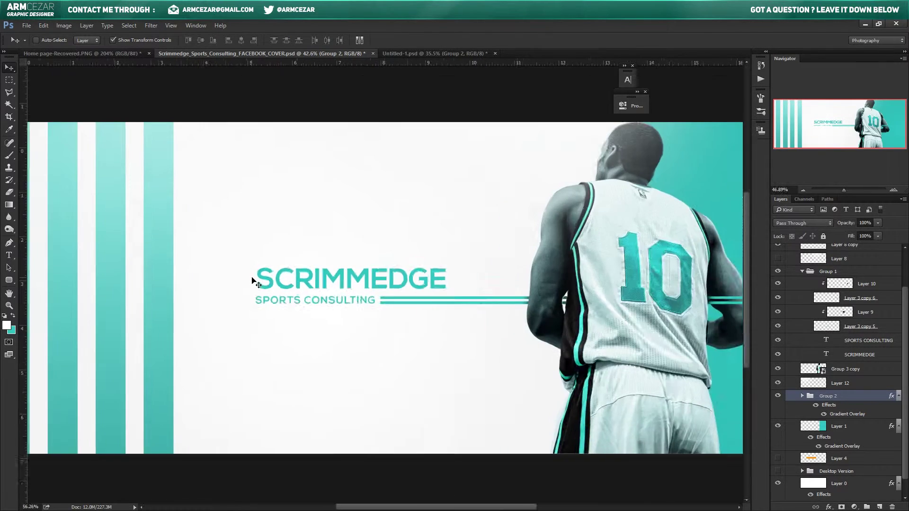
scroll(252, 281, "up", 1)
right_click(864, 395)
left_click(847, 261)
Step: Paste the stripe gradient style onto SPORTS CONSULTING, then undo it to keep it solid teal
scroll(856, 296, "up", 1)
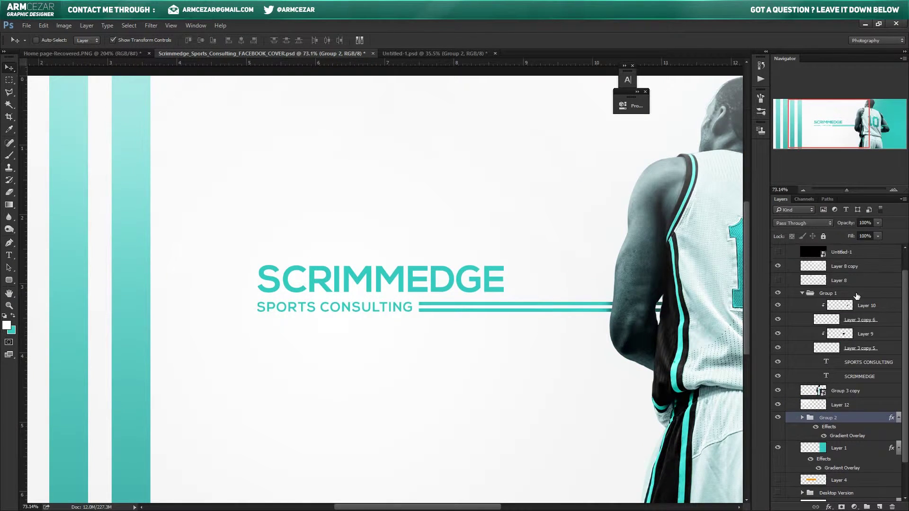
right_click(857, 296)
right_click(868, 362)
left_click(806, 400)
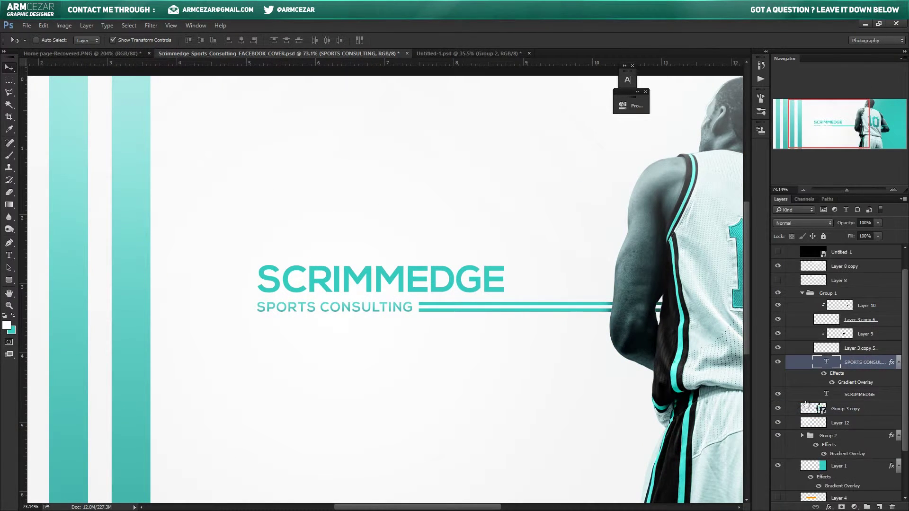
key("ctrl+z")
Step: Toggle Layer 2's visibility on and off to compare the cover, leaving it hidden
scroll(365, 305, "up", 4)
scroll(396, 312, "down", 1)
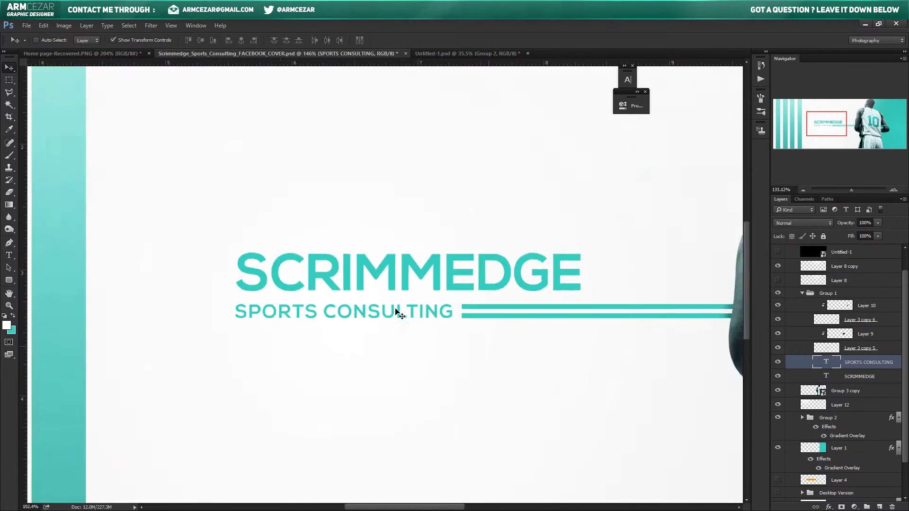
scroll(397, 312, "down", 4)
key("b")
scroll(379, 308, "down", 2)
scroll(387, 307, "down", 1)
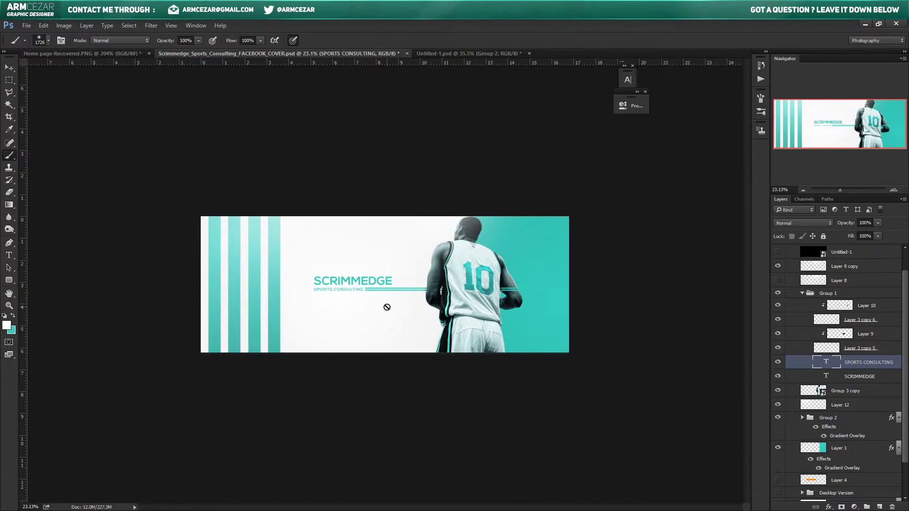
scroll(386, 307, "up", 1)
scroll(833, 331, "up", 2)
left_click(778, 273)
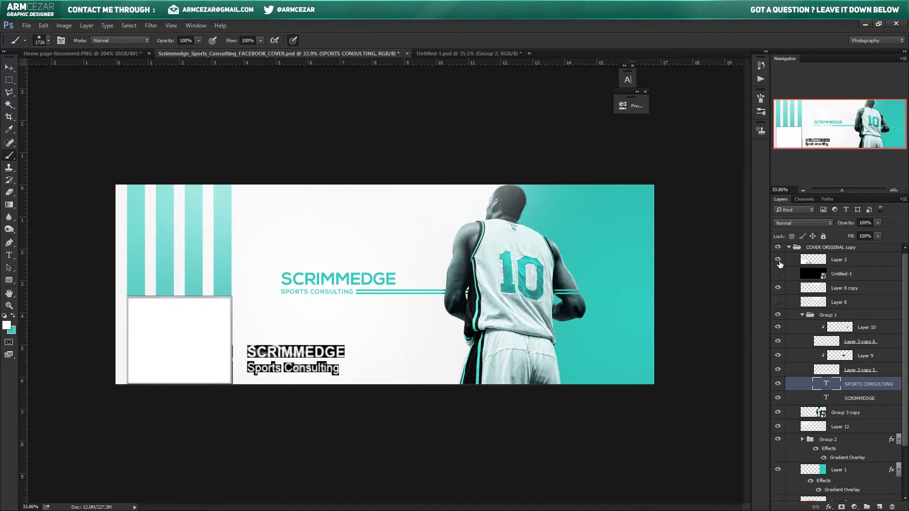
left_click(778, 260)
left_click(778, 259)
left_click(777, 259)
scroll(336, 291, "up", 2)
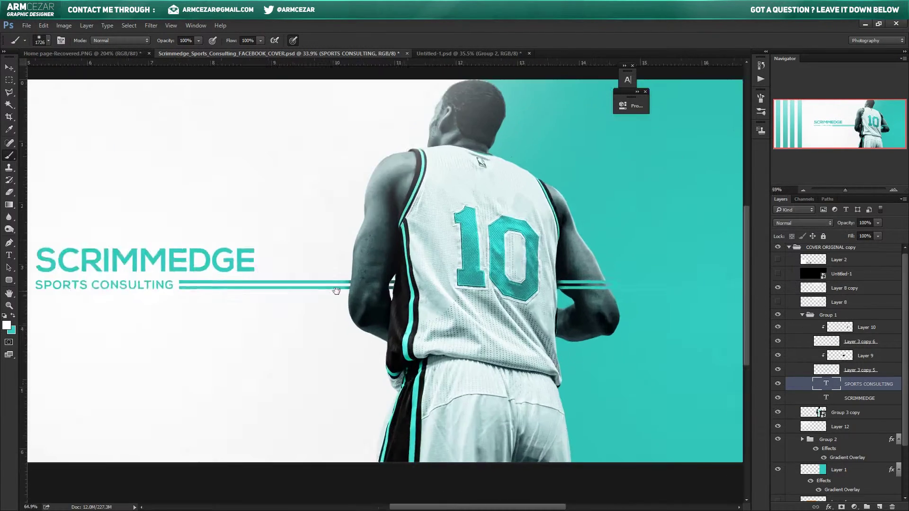
scroll(332, 278, "up", 3)
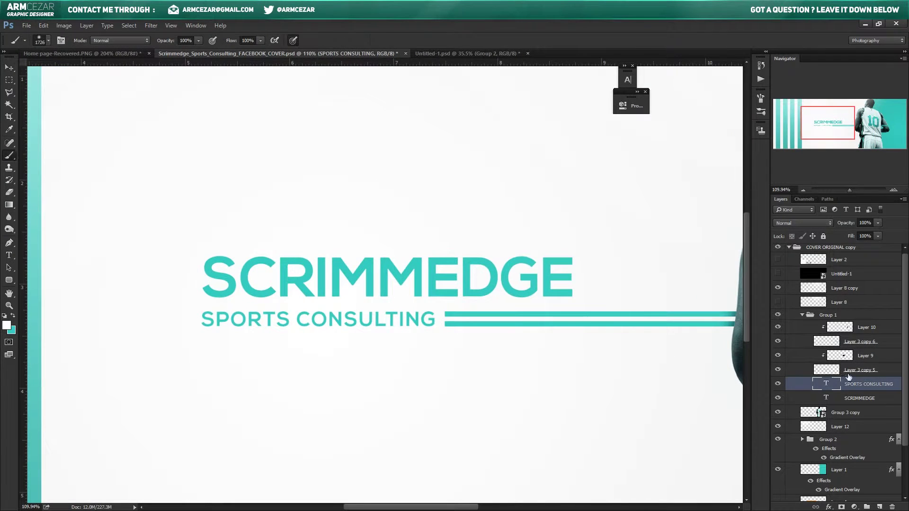
Step: Add a low-opacity Gradient Overlay to the SCRIMMEDGE wordmark
double_click(880, 398)
left_click_drag(622, 135, 643, 130)
left_click(583, 283)
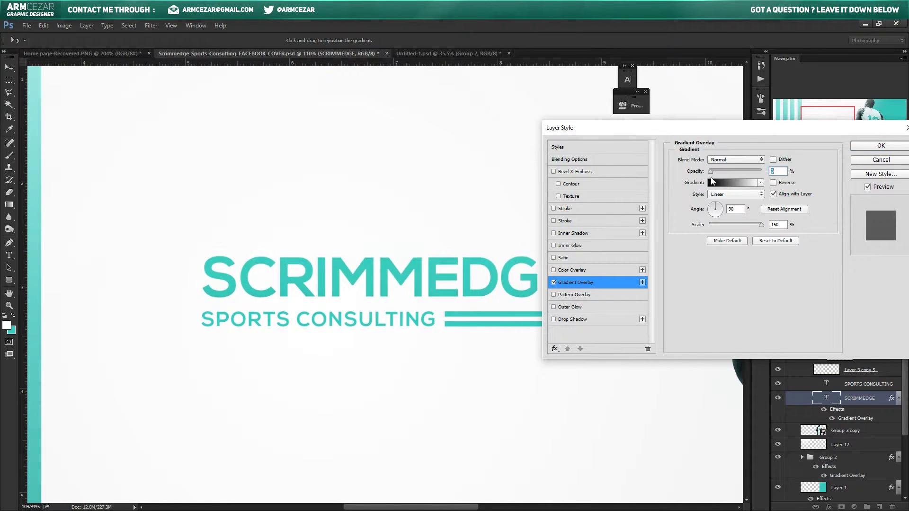
mouse_move(719, 174)
left_mouse_down()
mouse_move(701, 183)
mouse_move(719, 185)
left_mouse_up()
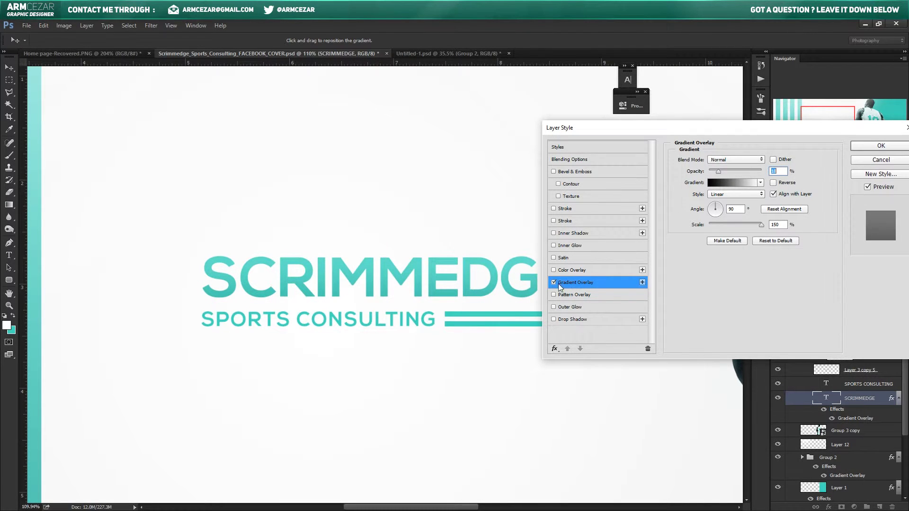
key("Return")
Step: Zoom out to view the whole cover and select the stripe group with the Move tool
key("ctrl+minus")
key("ctrl+minus")
key("ctrl+minus")
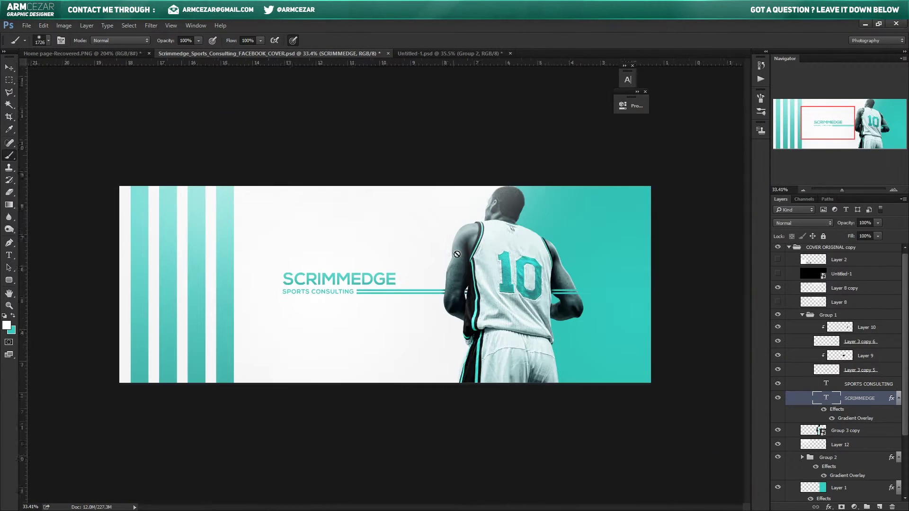
scroll(456, 254, "up", 3)
mouse_move(426, 233)
left_mouse_down()
mouse_move(162, 195)
mouse_move(461, 236)
left_mouse_up()
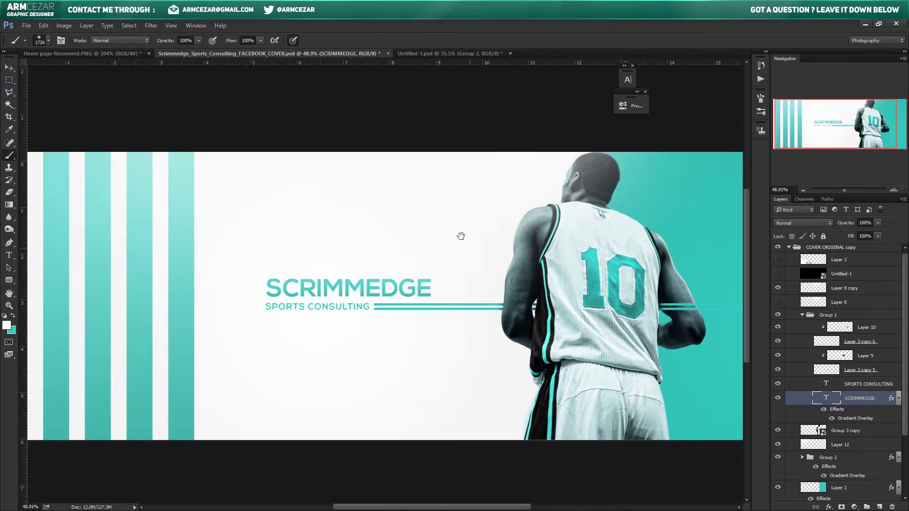
scroll(356, 208, "down", 1)
key("v")
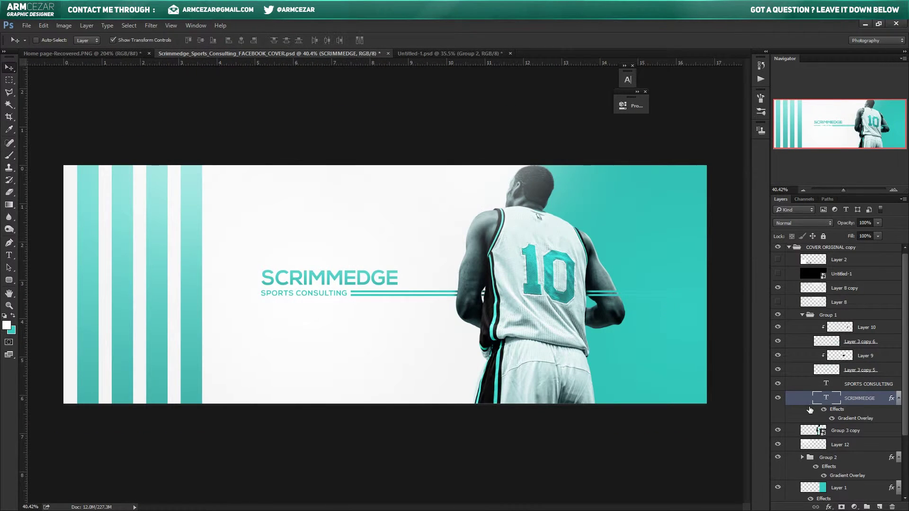
scroll(838, 378, "down", 1)
left_click(828, 447)
mouse_move(164, 225)
left_mouse_down()
mouse_move(267, 178)
mouse_move(204, 279)
mouse_move(79, 186)
mouse_move(256, 432)
left_mouse_up()
key("ctrl+t")
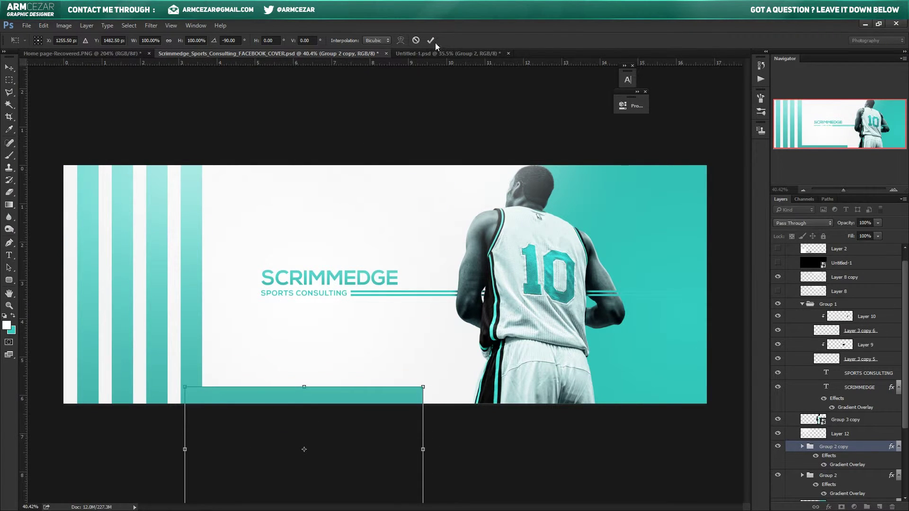
left_click(416, 41)
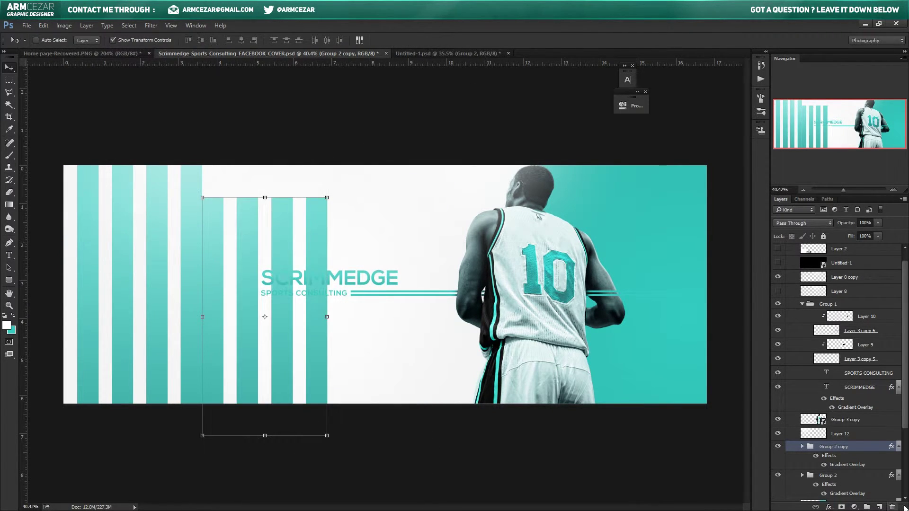
key("Delete")
left_click(358, 176)
scroll(425, 221, "down", 1)
scroll(442, 238, "down", 1)
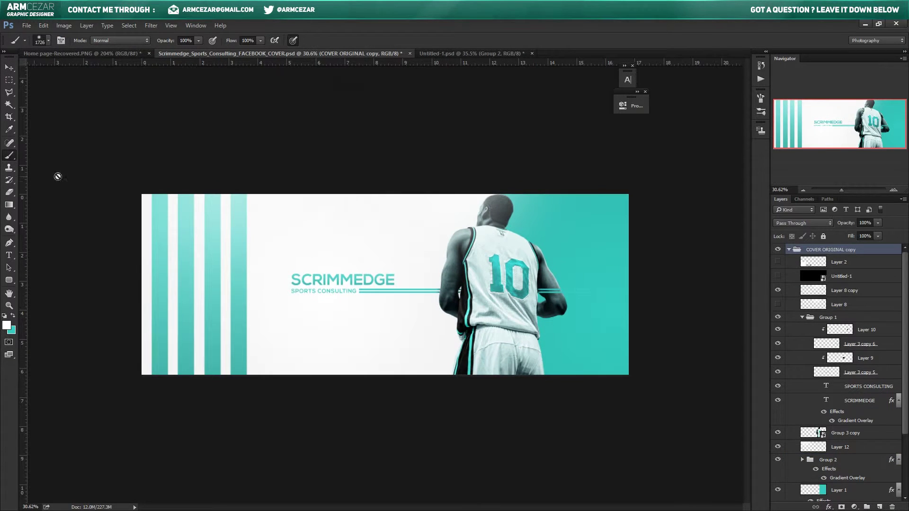
key("b")
key("Print")
left_click_drag(135, 190, 639, 386)
left_click(603, 396)
scroll(355, 202, "up", 3)
mouse_move(423, 264)
left_mouse_down()
mouse_move(241, 264)
mouse_move(406, 275)
left_mouse_up()
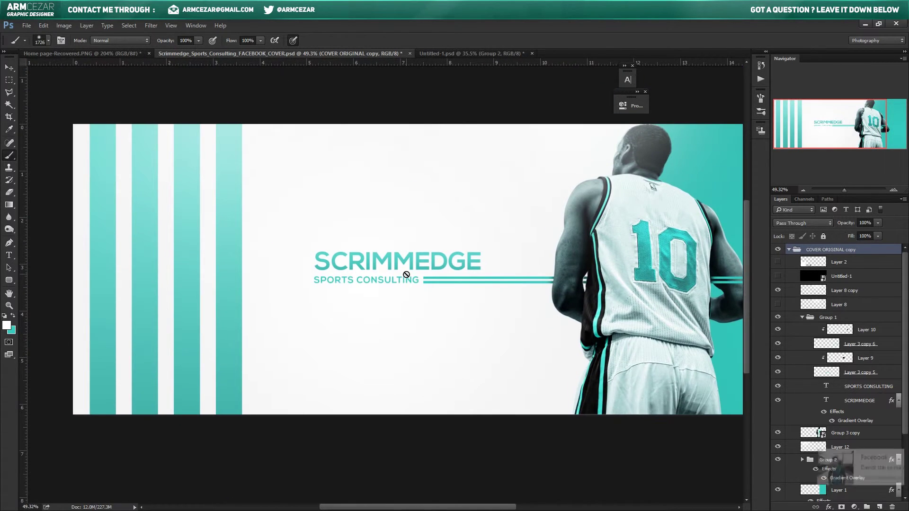
scroll(406, 274, "up", 2)
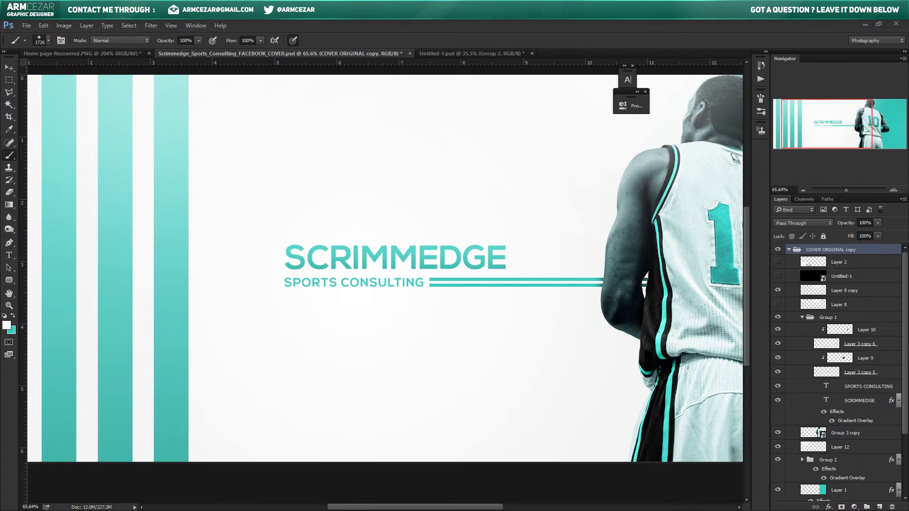
scroll(385, 268, "down", 3)
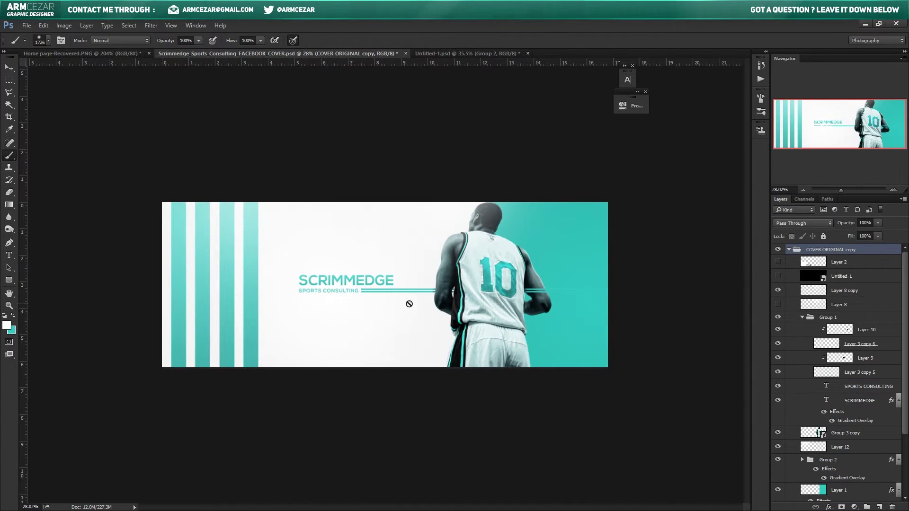
scroll(406, 308, "up", 4)
scroll(520, 316, "up", 2)
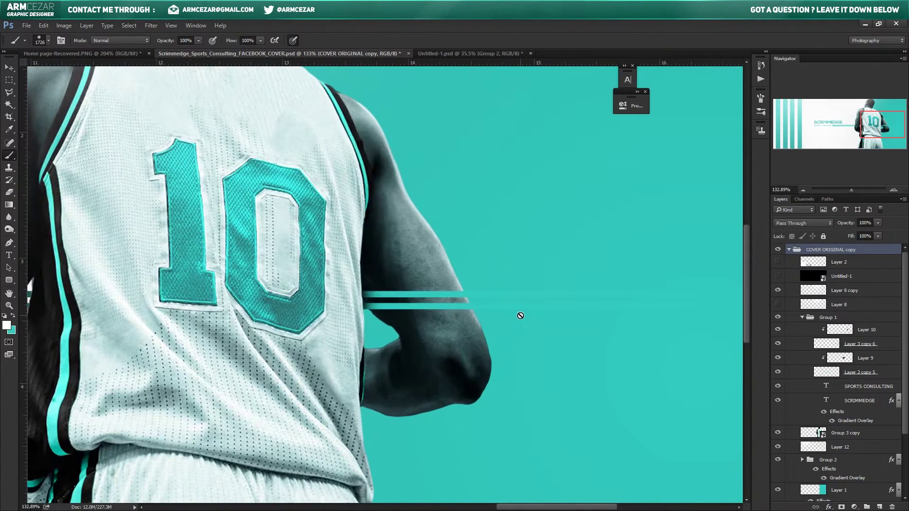
scroll(520, 316, "down", 3)
scroll(520, 316, "down", 1)
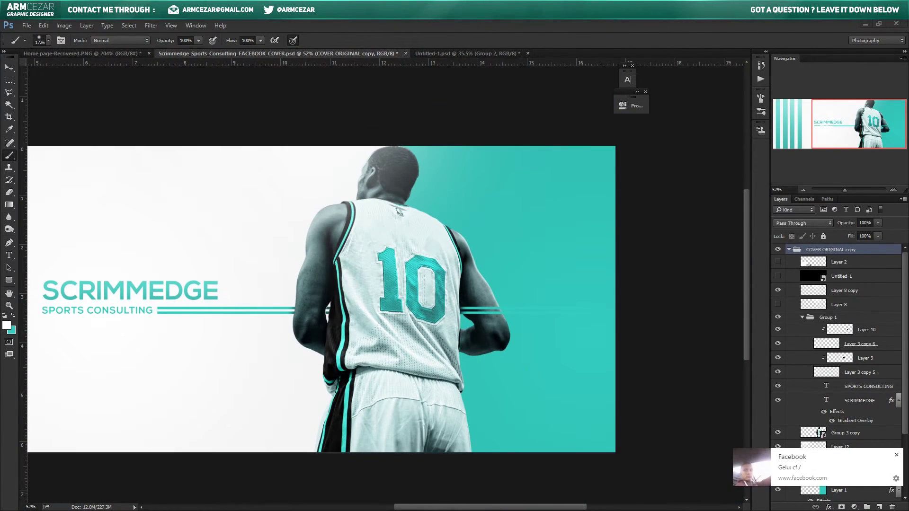
scroll(410, 317, "down", 1)
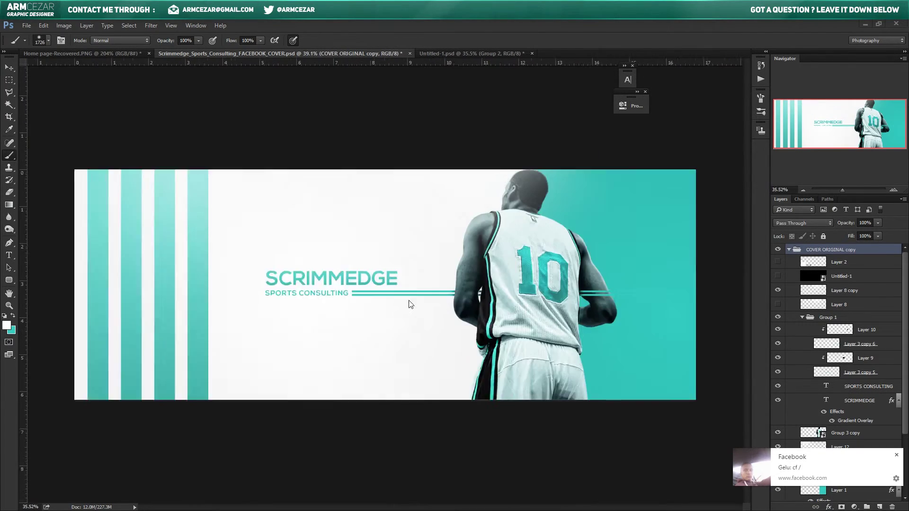
scroll(409, 317, "down", 1)
scroll(337, 319, "up", 1)
key("e")
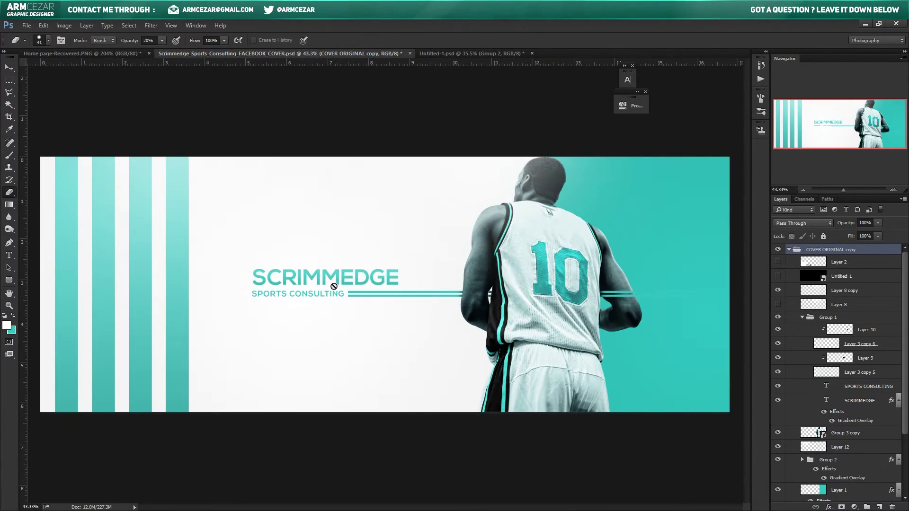